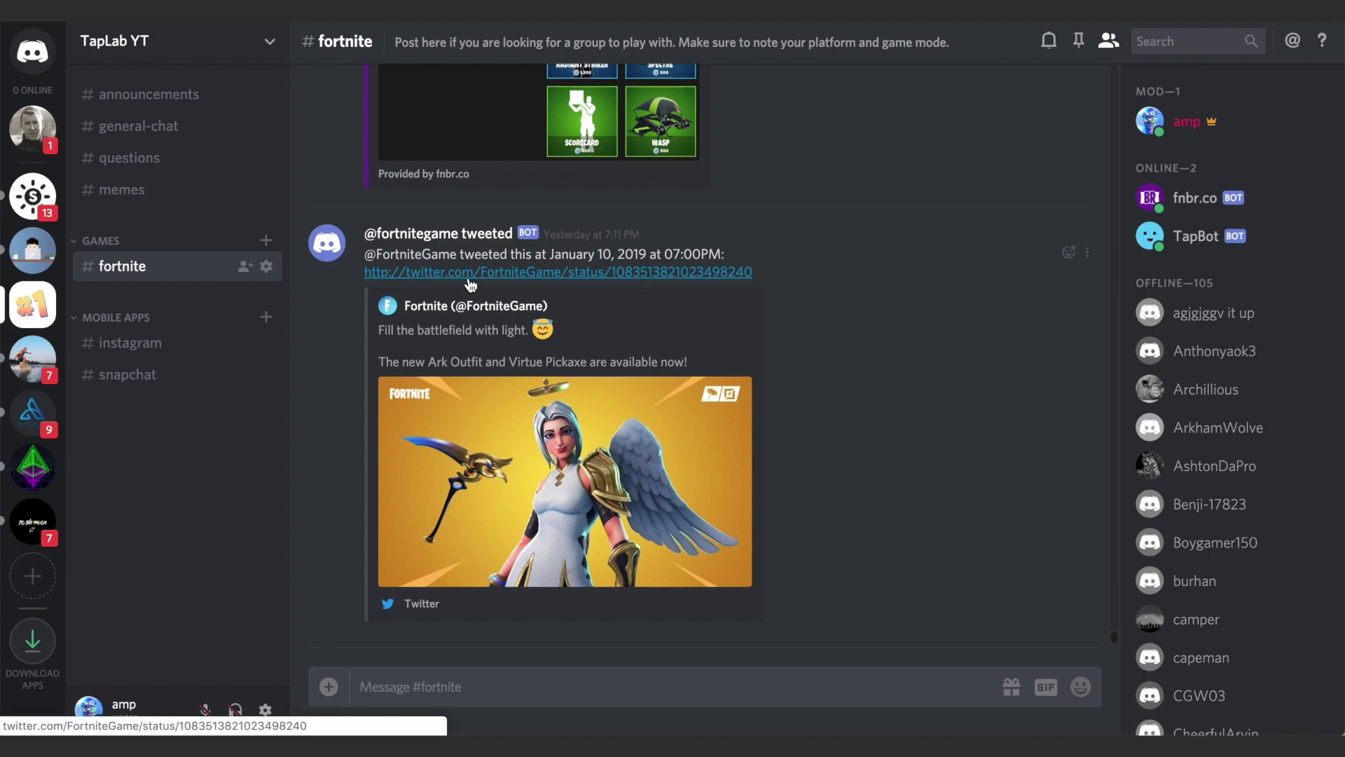
Step: Open the Webhooks page in the server's settings
{"action": "scroll", "coordinate": [473, 284], "scroll_direction": "up", "scroll_amount": 4}
{"action": "scroll", "coordinate": [473, 284], "scroll_direction": "up", "scroll_amount": 8}
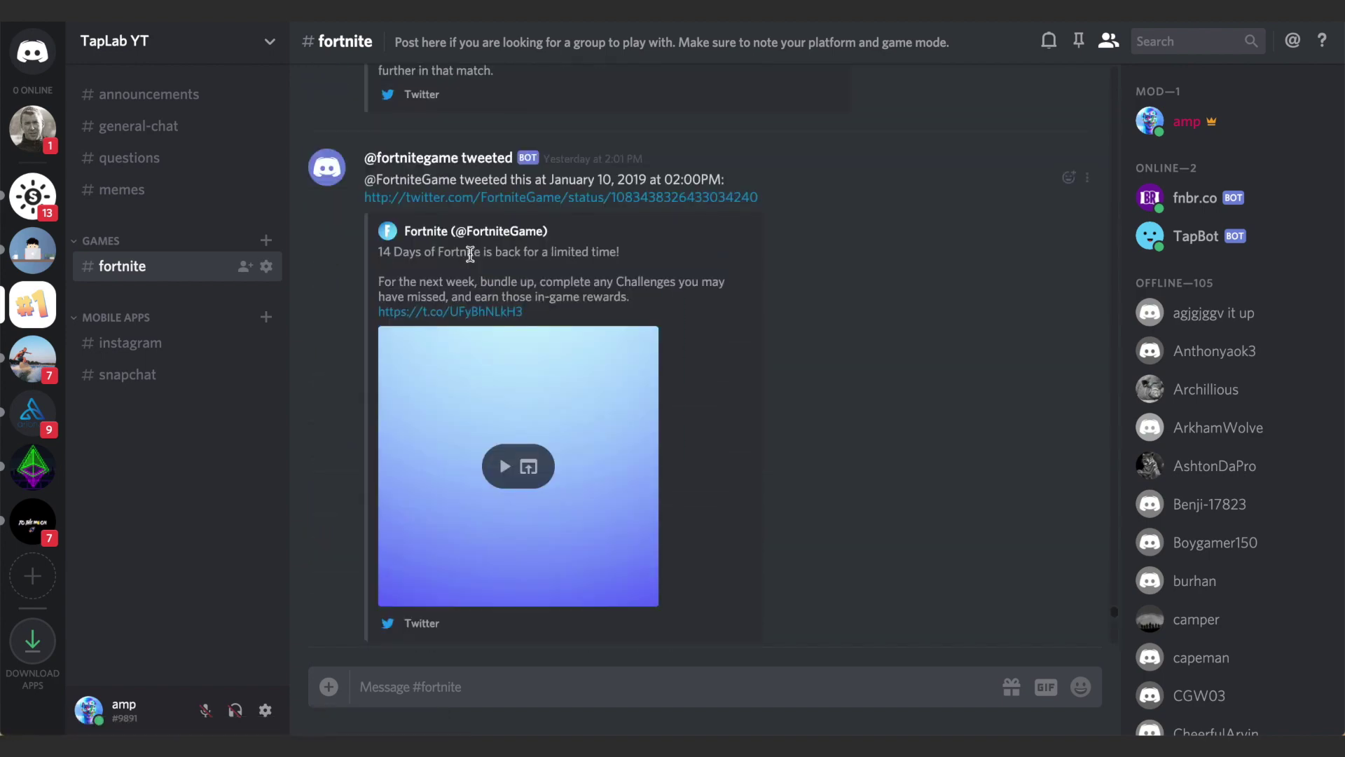
{"action": "scroll", "coordinate": [331, 305], "scroll_direction": "down", "scroll_amount": 8}
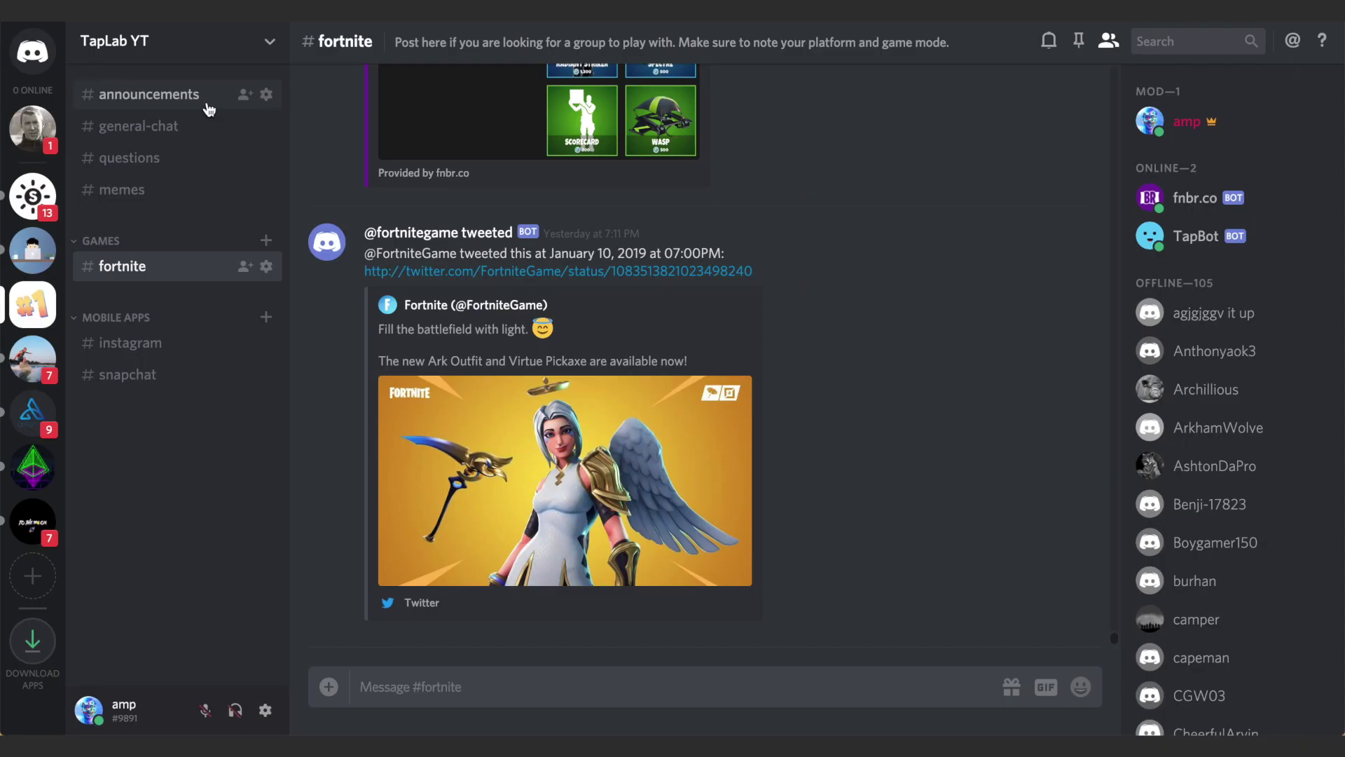
{"action": "left_click", "coordinate": [270, 43]}
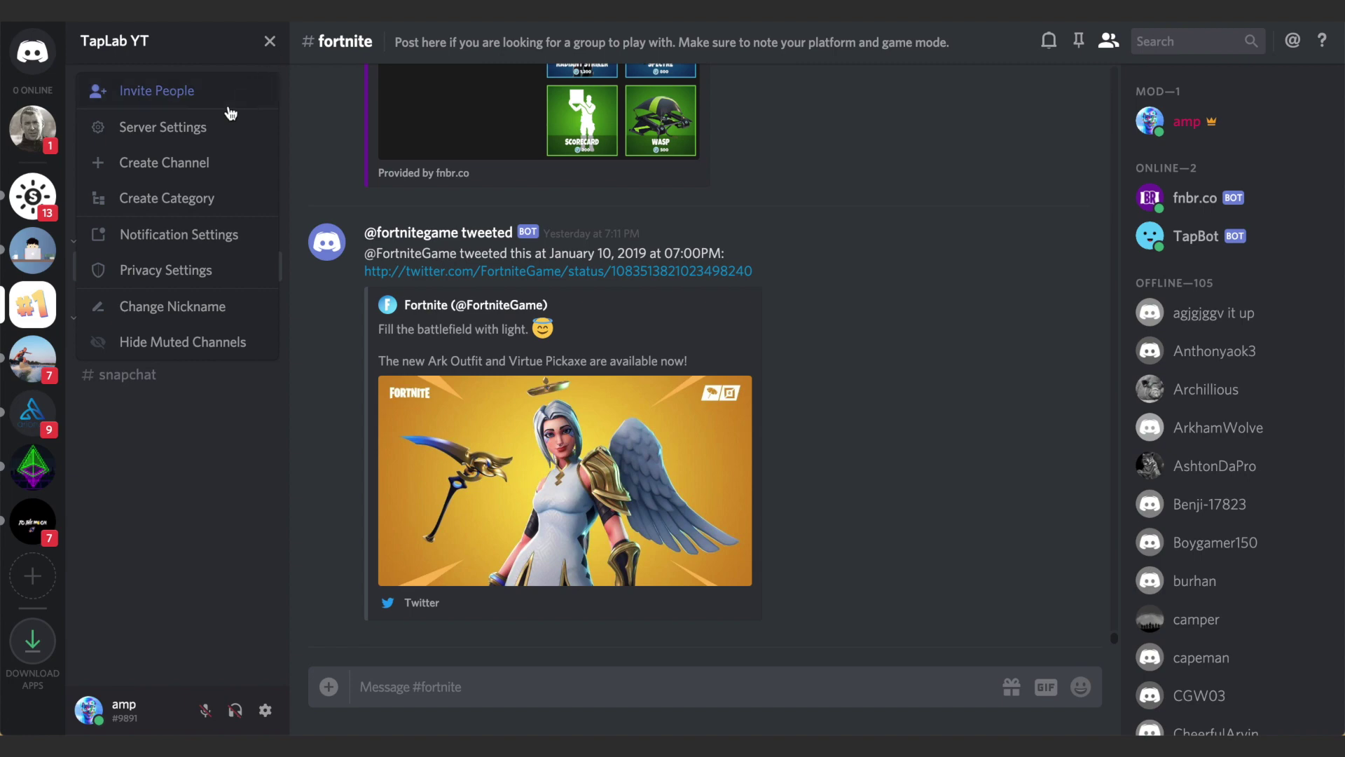
{"action": "left_click", "coordinate": [162, 129]}
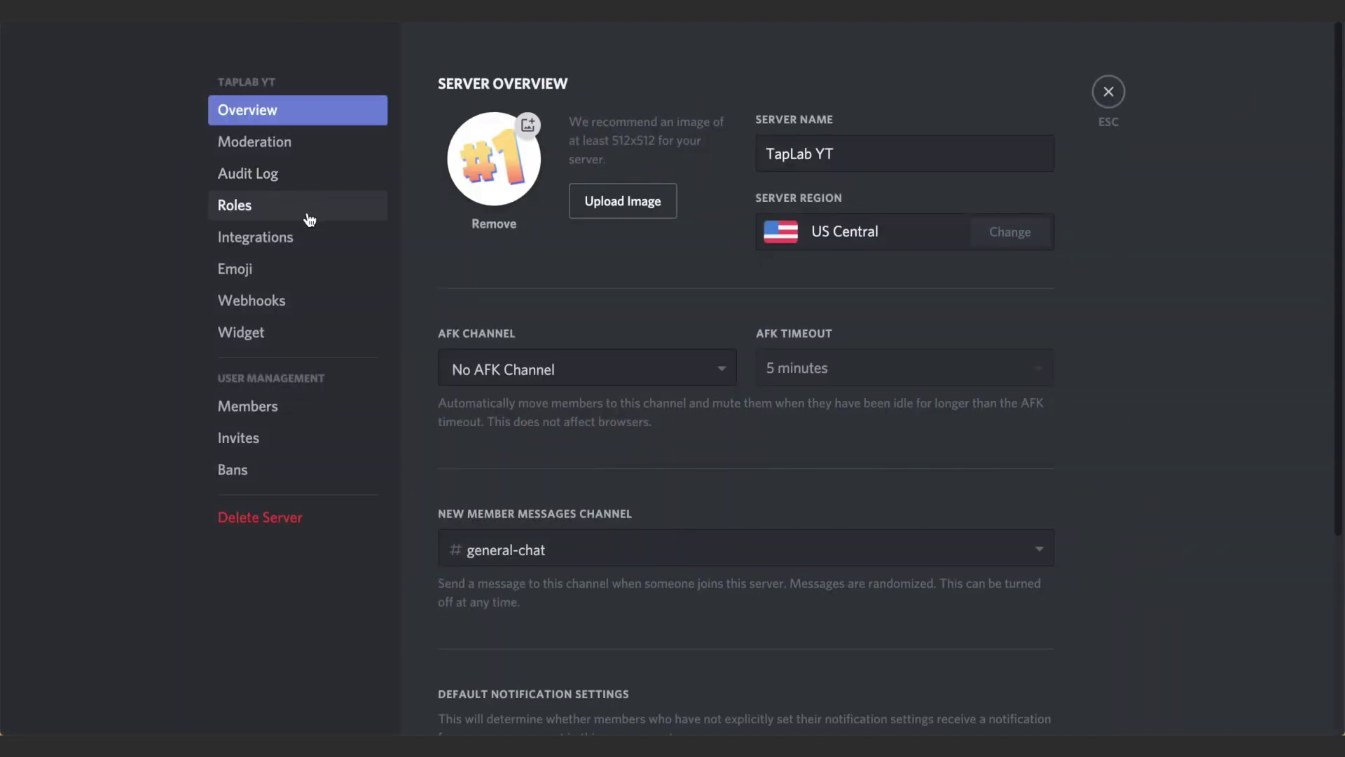
{"action": "left_click", "coordinate": [283, 304]}
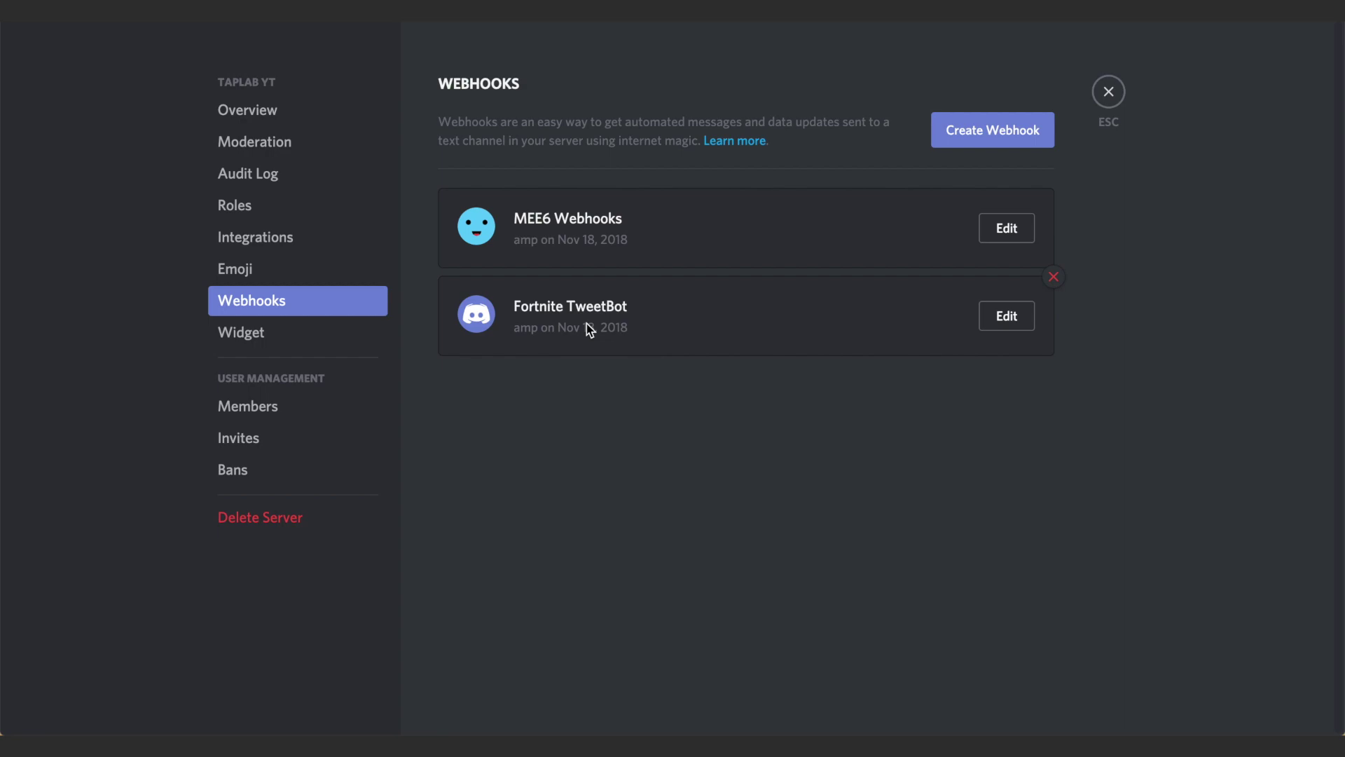
Step: Create a webhook for #announcements named after the user's tweets and copy its webhook URL
{"action": "left_click", "coordinate": [956, 133]}
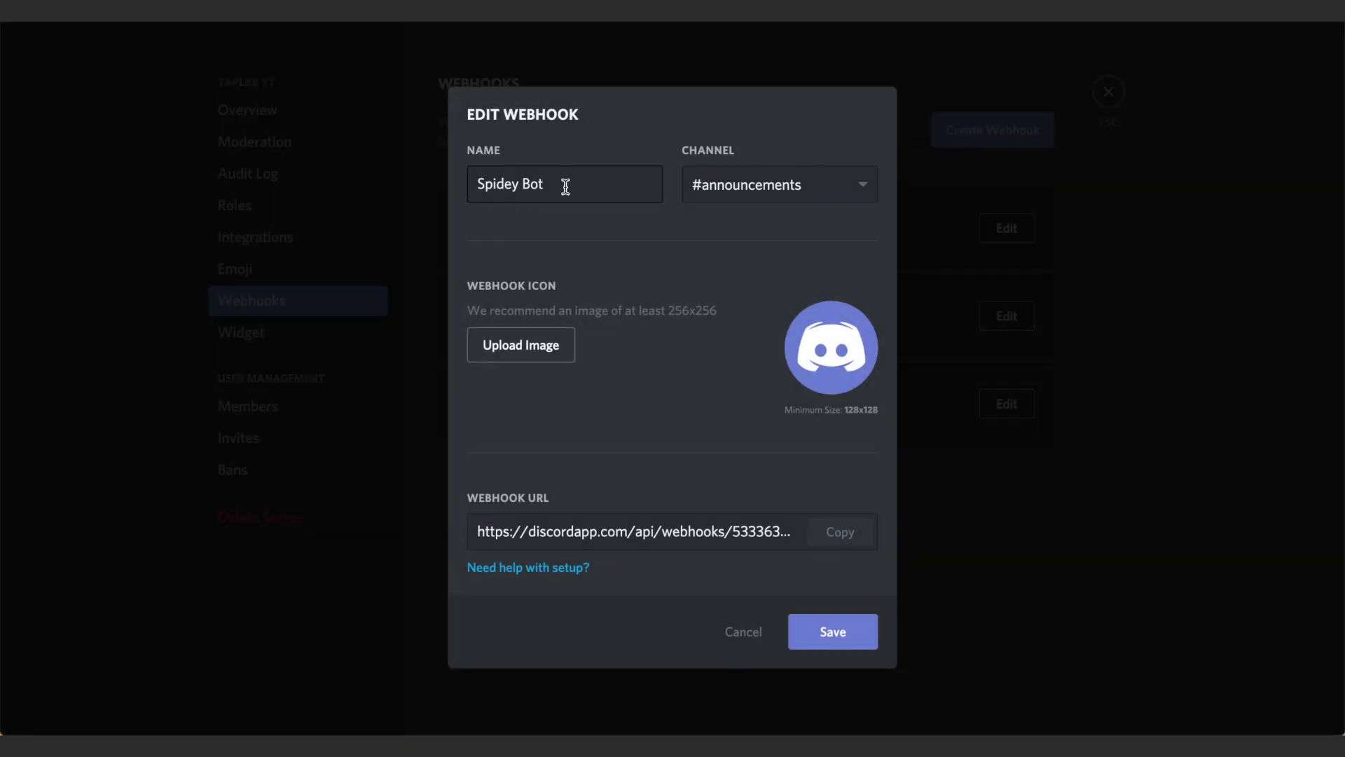
{"action": "left_click_drag", "start_coordinate": [561, 187], "coordinate": [409, 177]}
{"action": "type", "text": "Andy"}
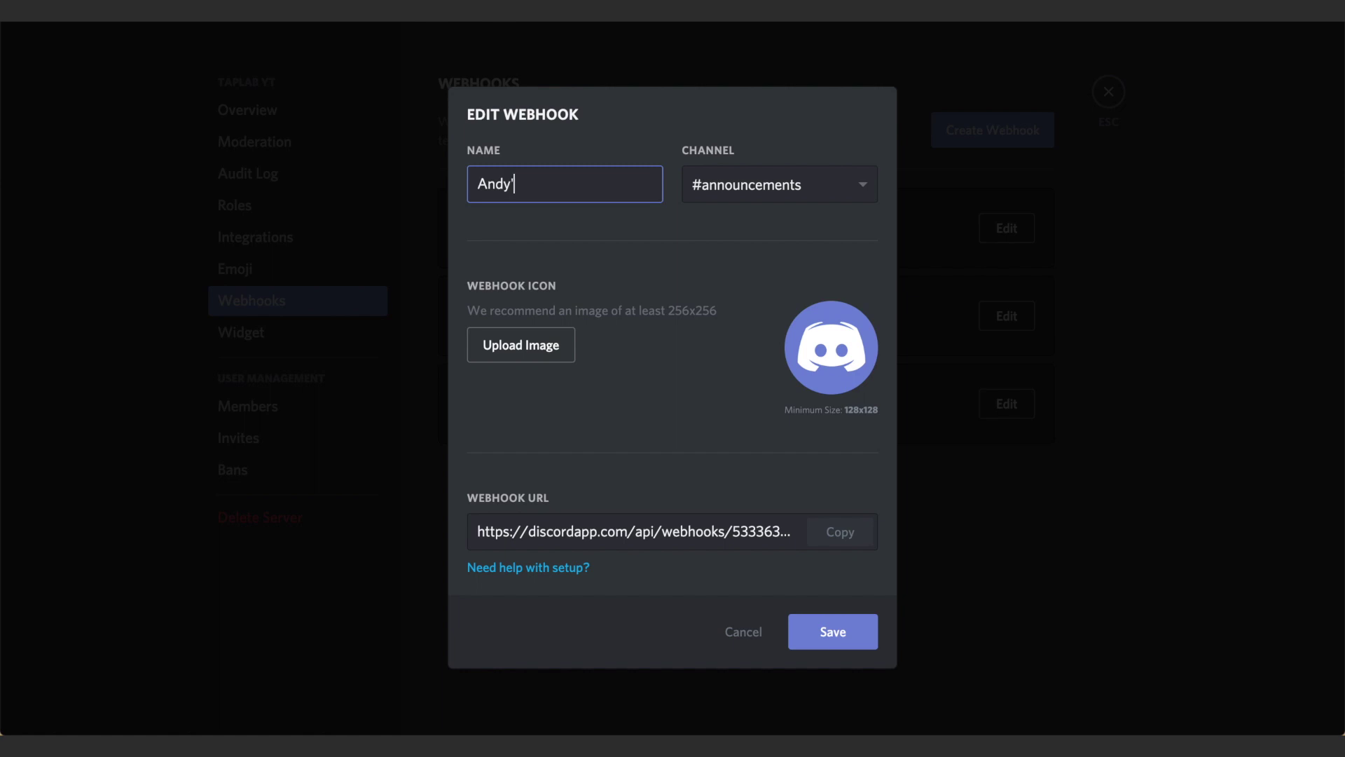
{"action": "type", "text": "'s Tweets"}
{"action": "left_click", "coordinate": [840, 533]}
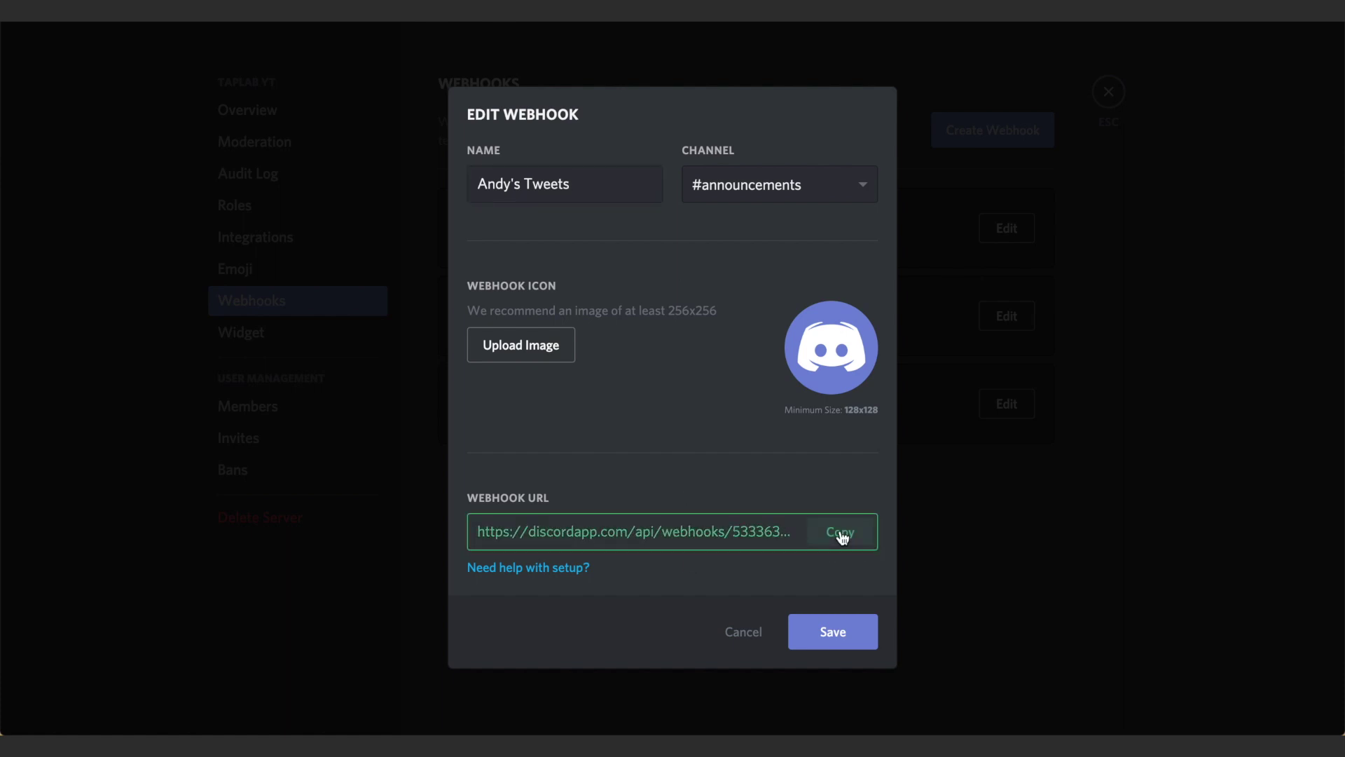
{"action": "left_click", "coordinate": [836, 538]}
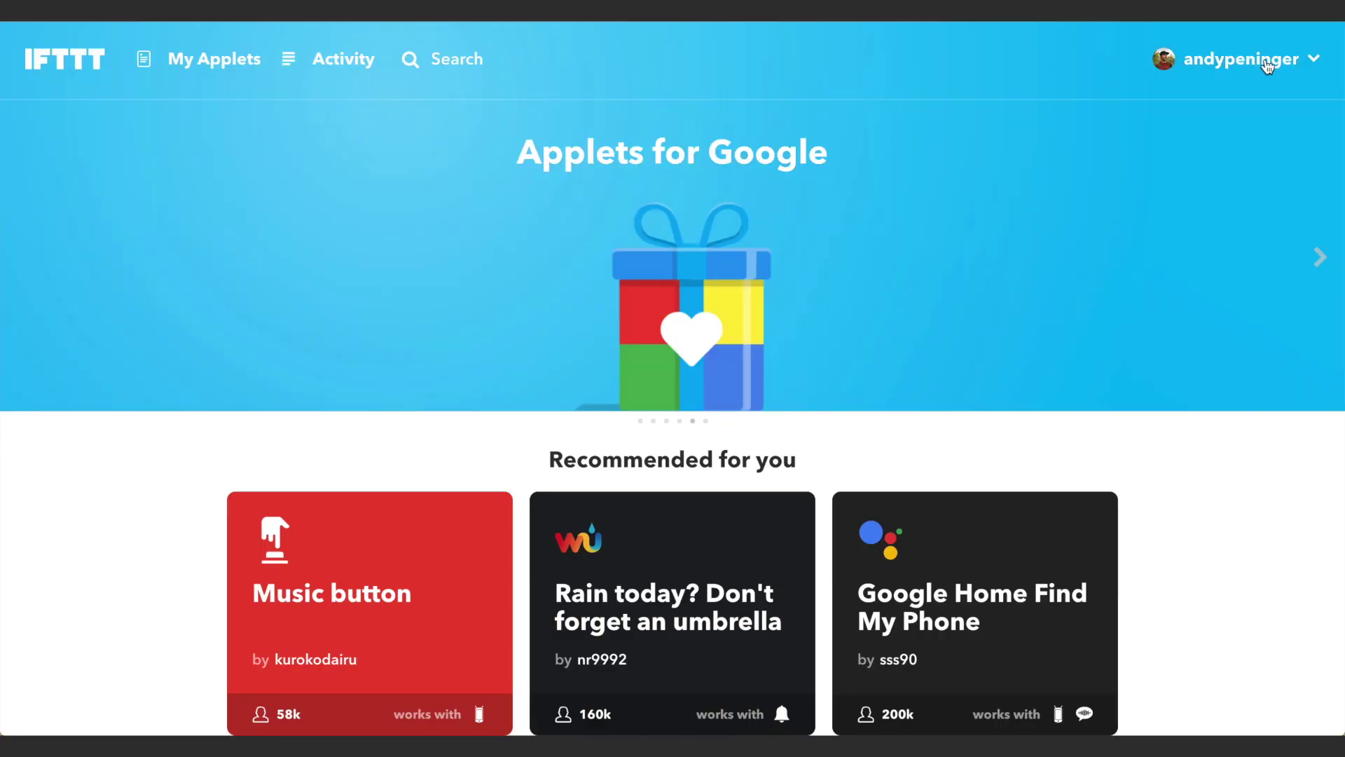
Step: Start a new applet with a Twitter 'New tweet by a specific user' trigger watching the user's username
{"action": "left_click", "coordinate": [1304, 63]}
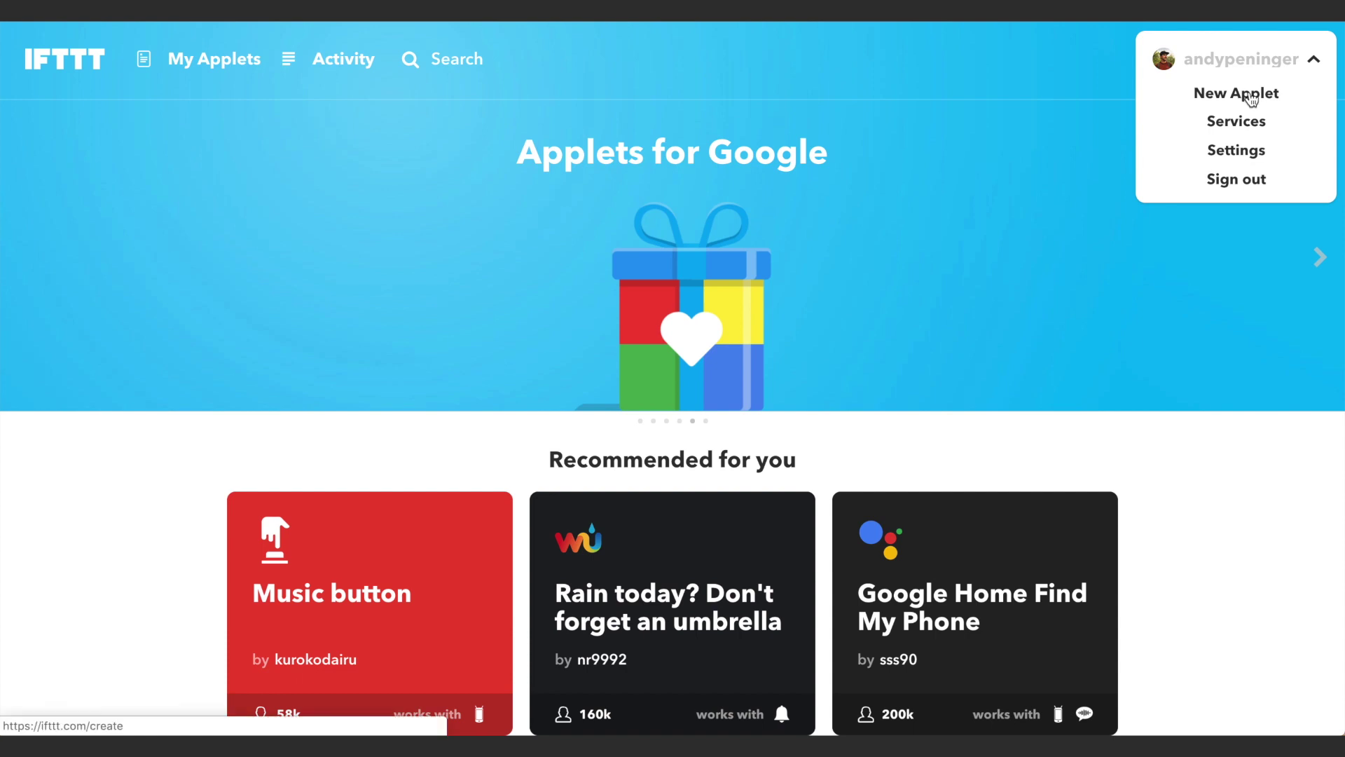
{"action": "left_click", "coordinate": [1247, 98]}
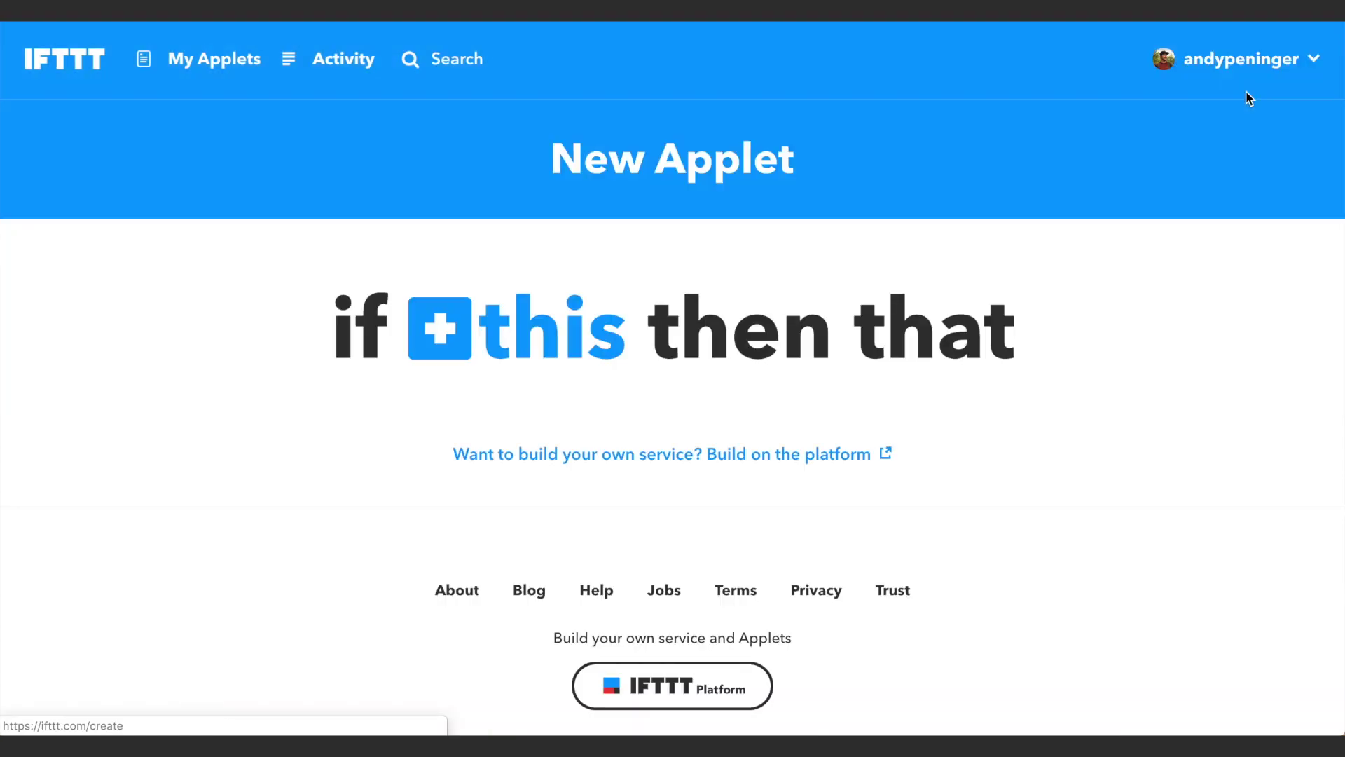
{"action": "left_click", "coordinate": [528, 347]}
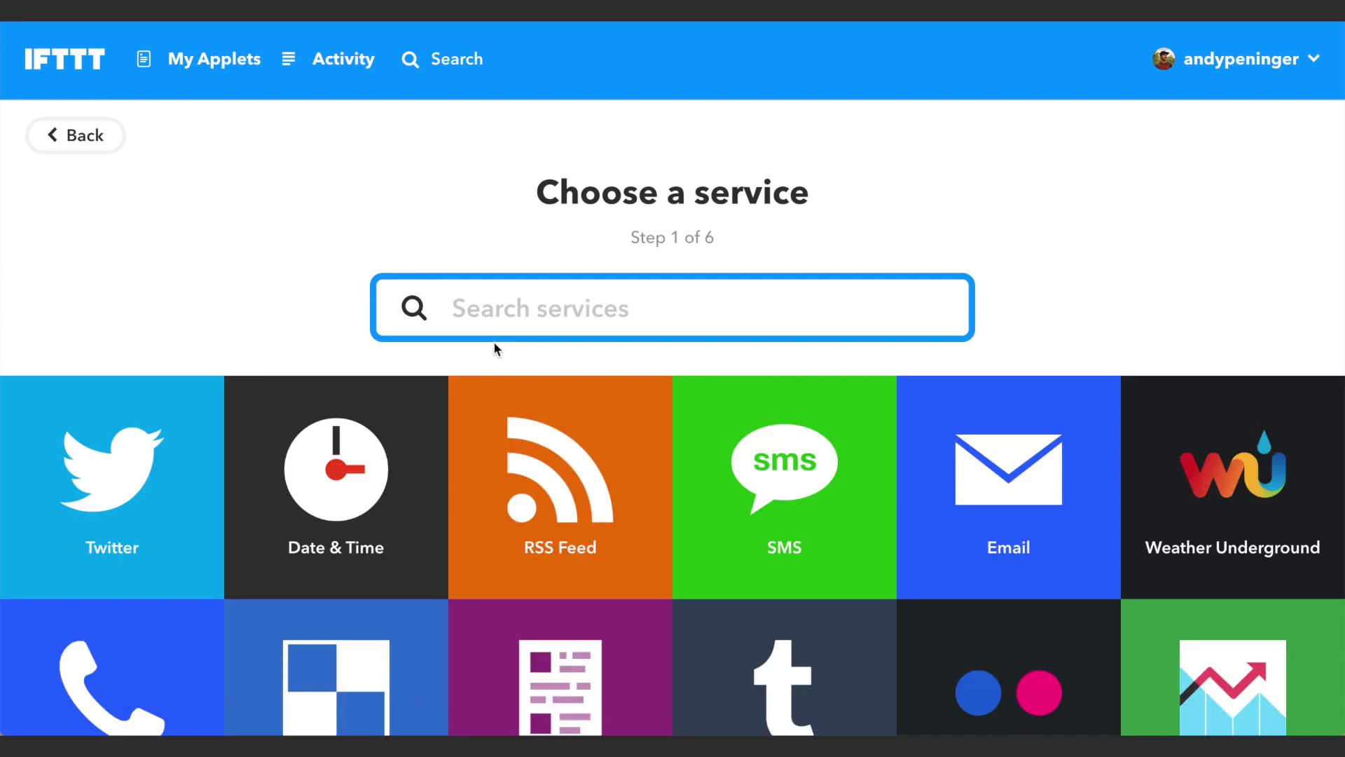
{"action": "left_click", "coordinate": [105, 477]}
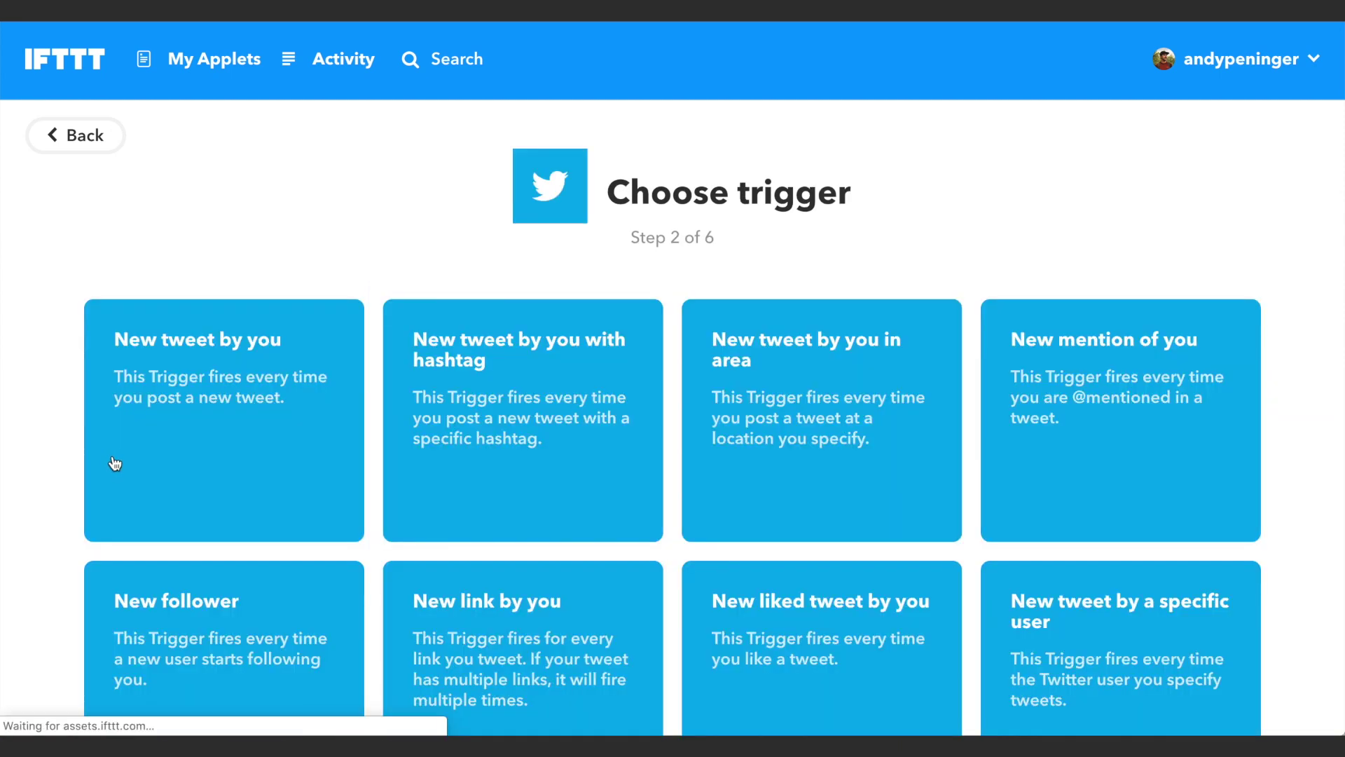
{"action": "scroll", "coordinate": [1039, 430], "scroll_direction": "down", "scroll_amount": 4}
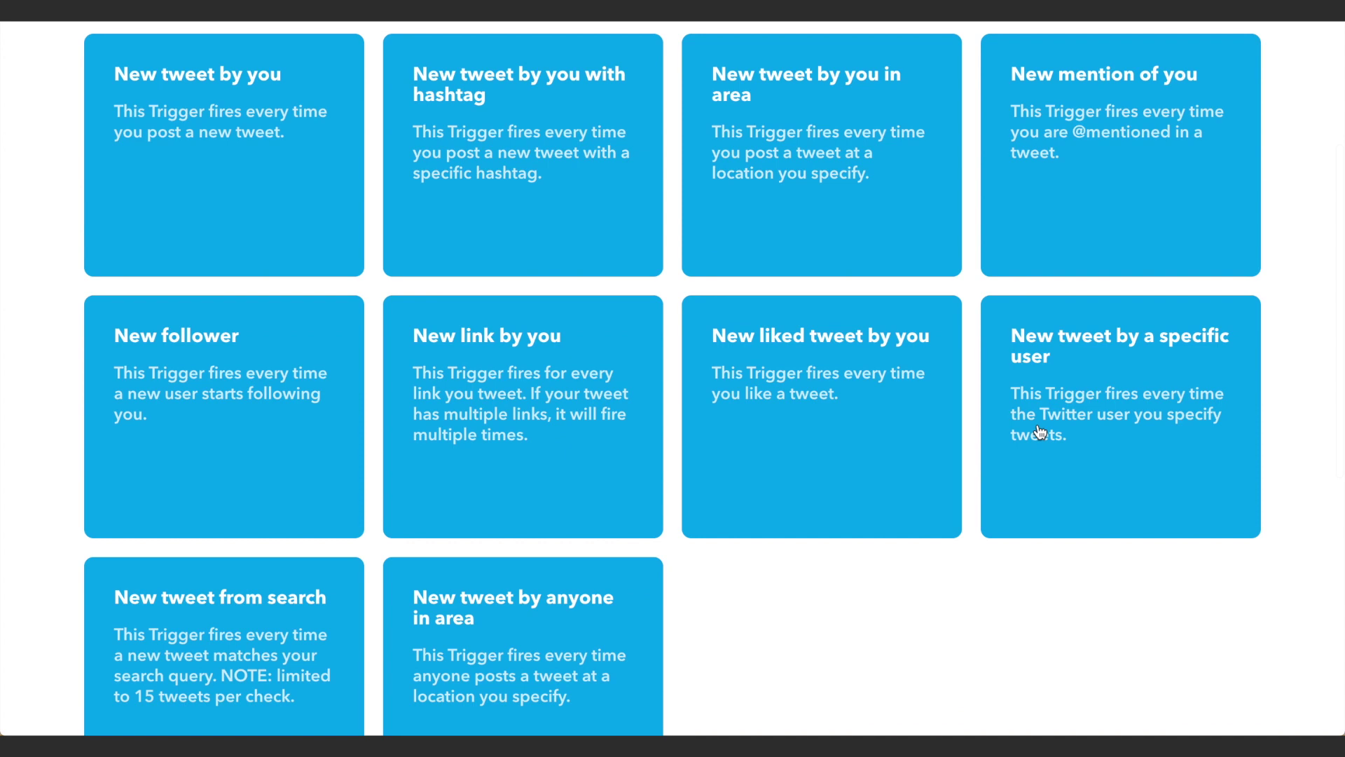
{"action": "left_click", "coordinate": [1126, 400]}
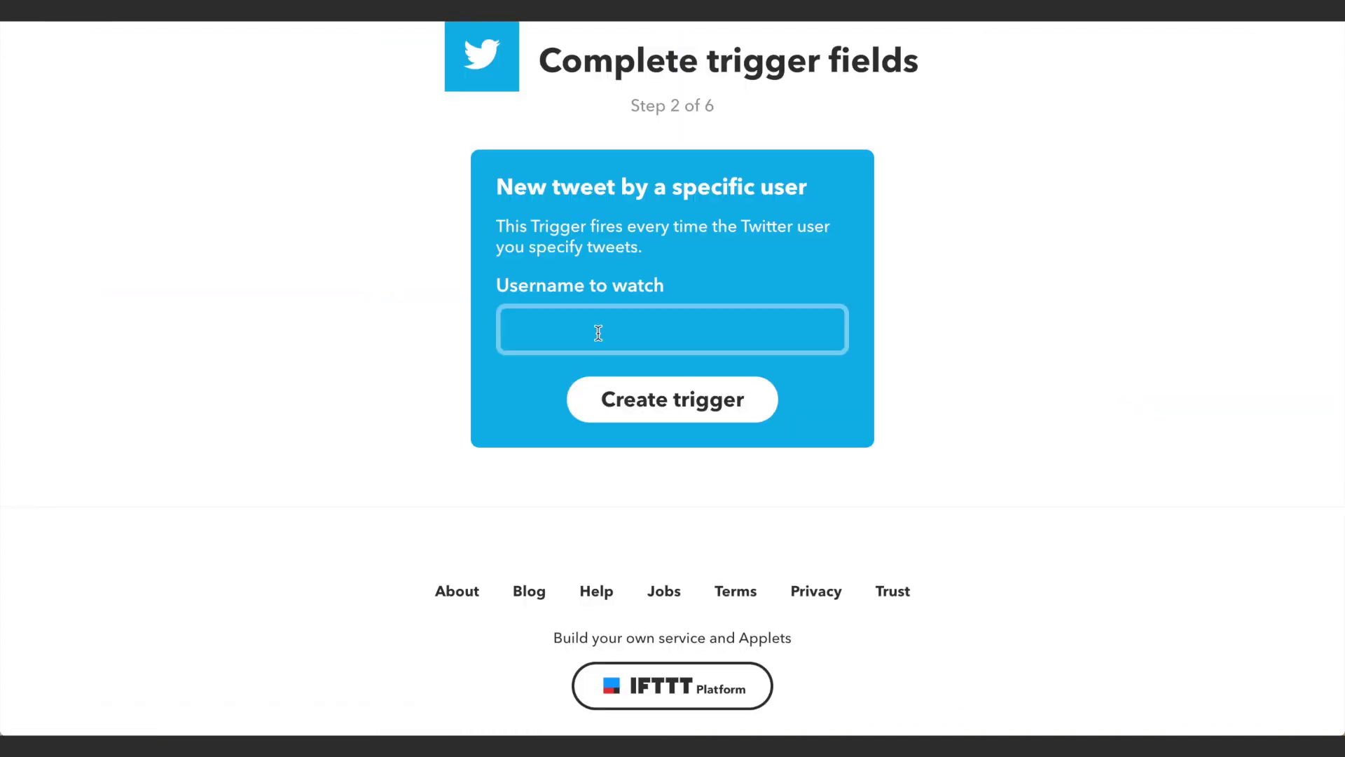
{"action": "left_click", "coordinate": [569, 330]}
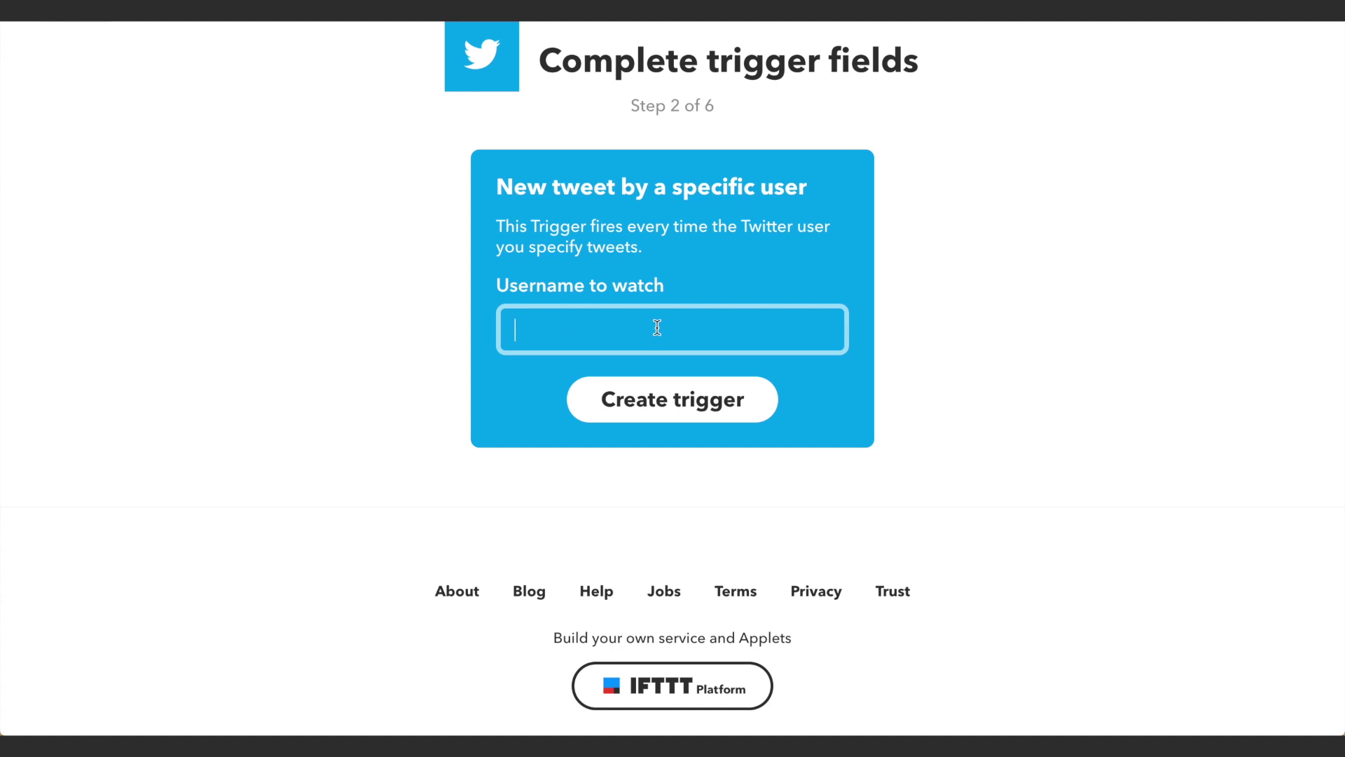
{"action": "type", "text": "andypngr"}
{"action": "left_click", "coordinate": [682, 406]}
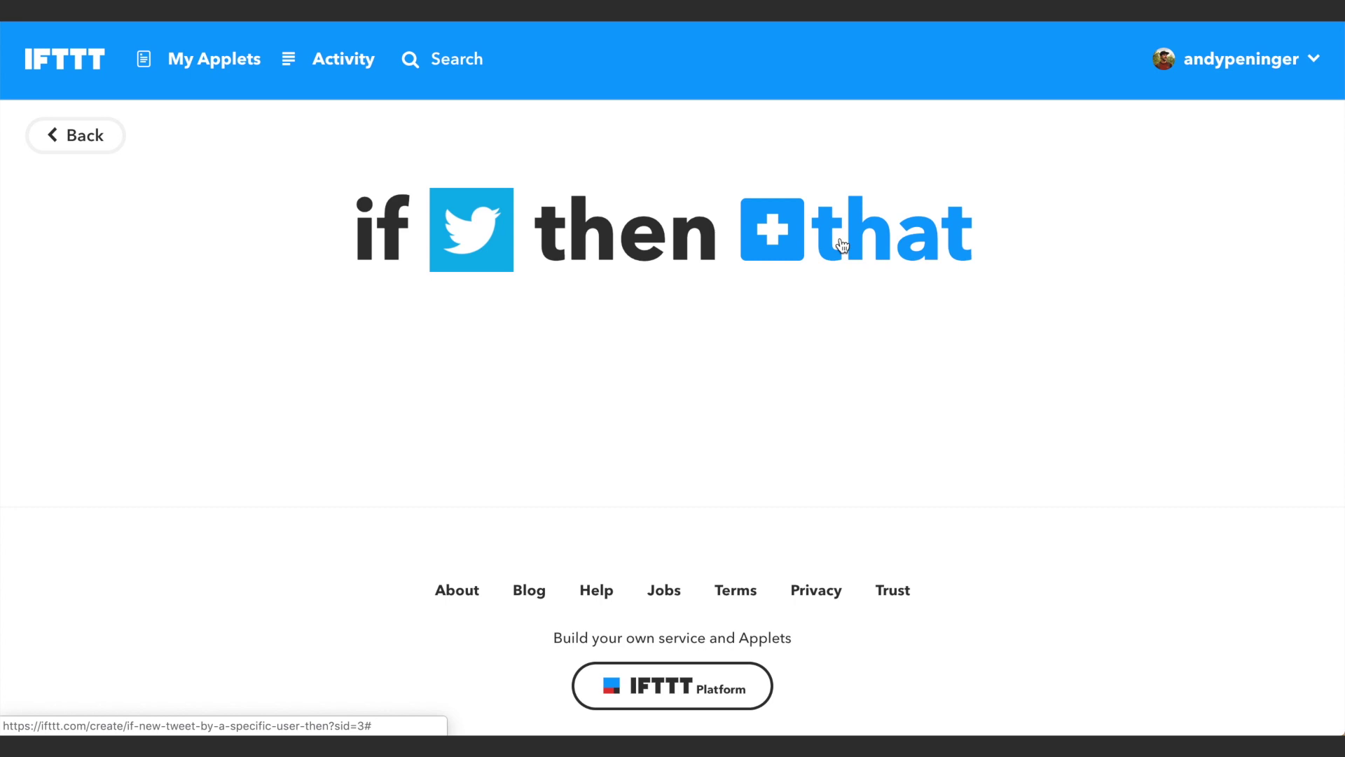
Step: Add a Webhooks 'Make a web request' action with the copied Discord webhook URL
{"action": "left_click", "coordinate": [841, 242]}
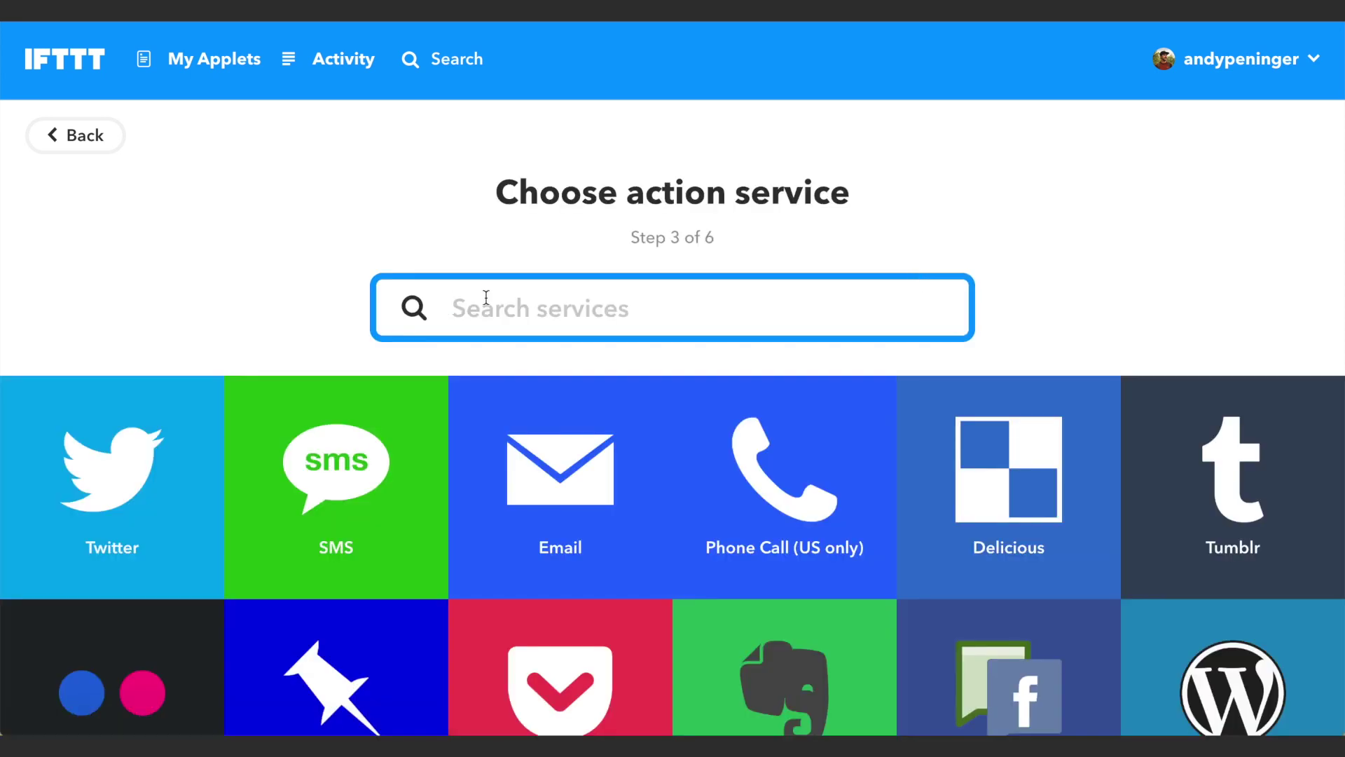
{"action": "type", "text": "webh"}
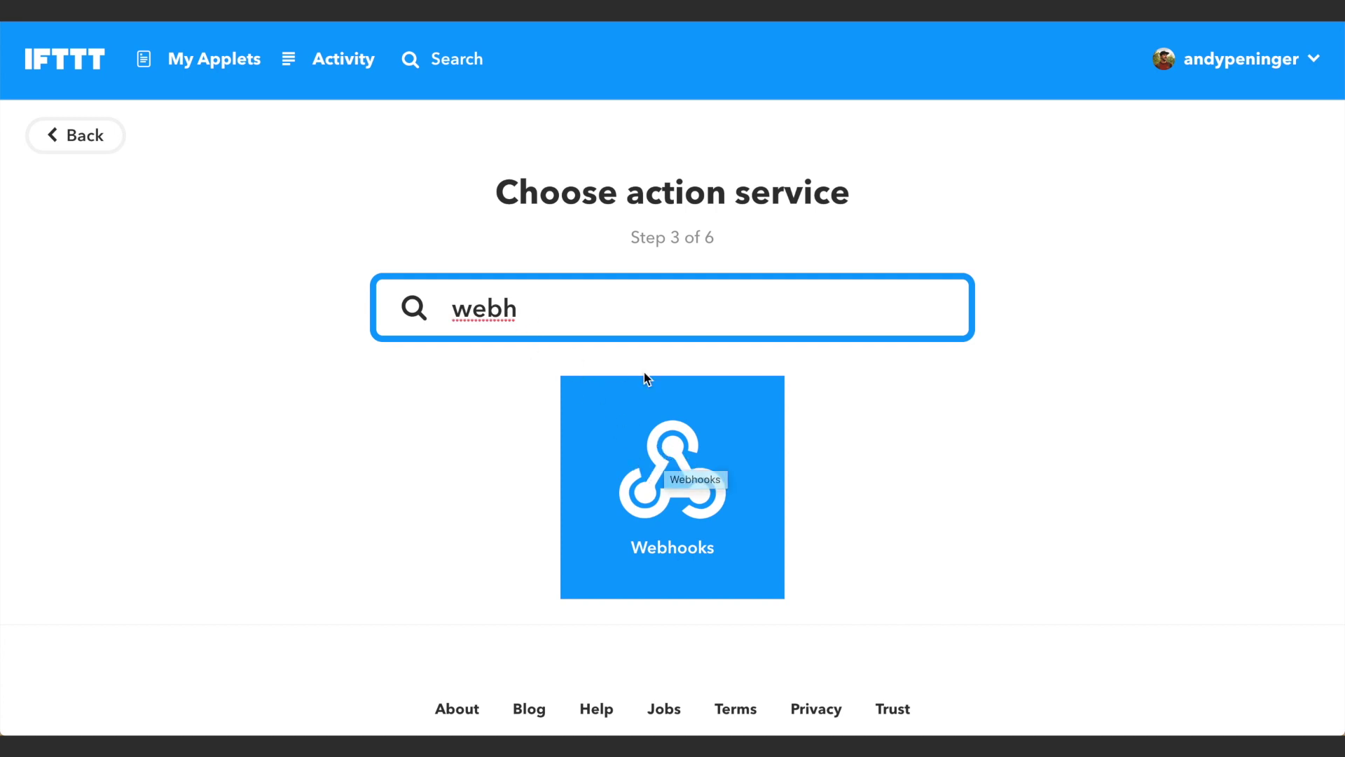
{"action": "left_click", "coordinate": [666, 473]}
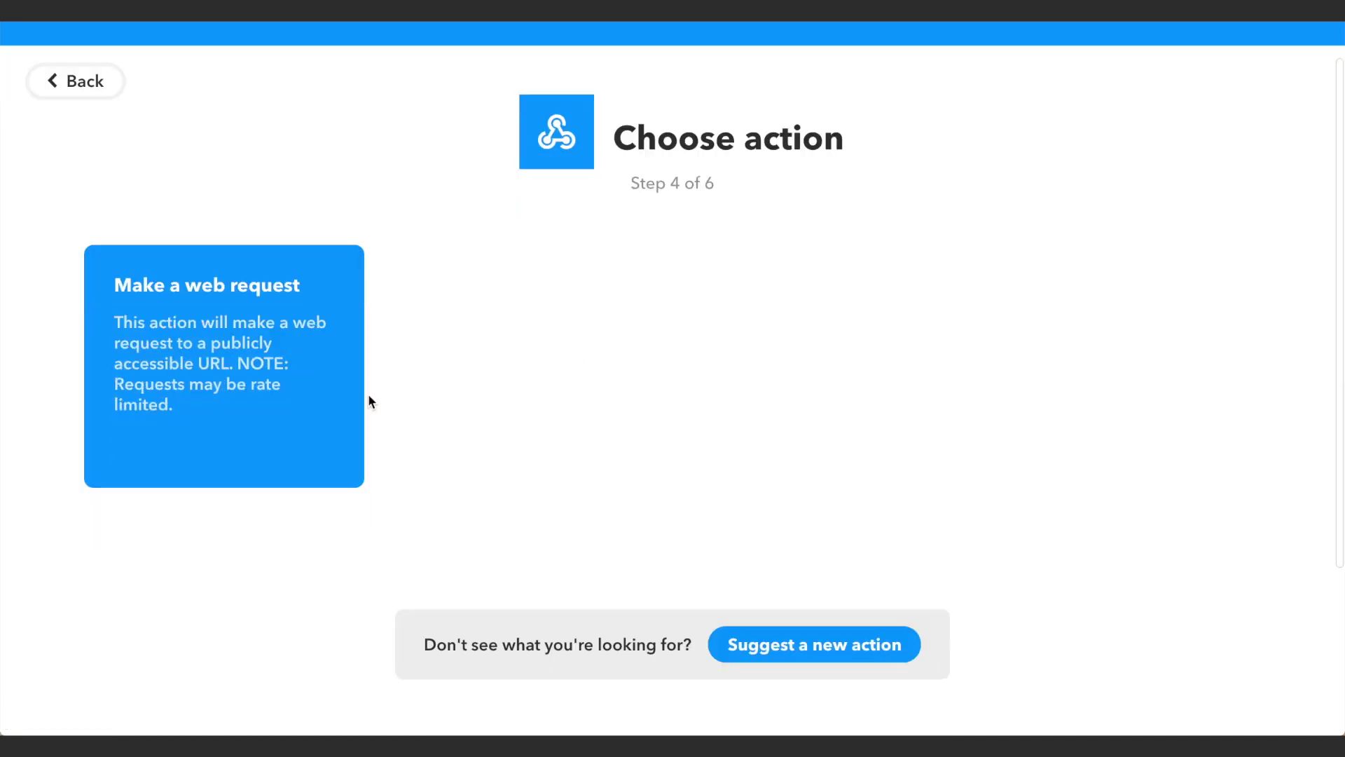
{"action": "left_click", "coordinate": [222, 354]}
{"action": "scroll", "coordinate": [613, 354], "scroll_direction": "down", "scroll_amount": 3}
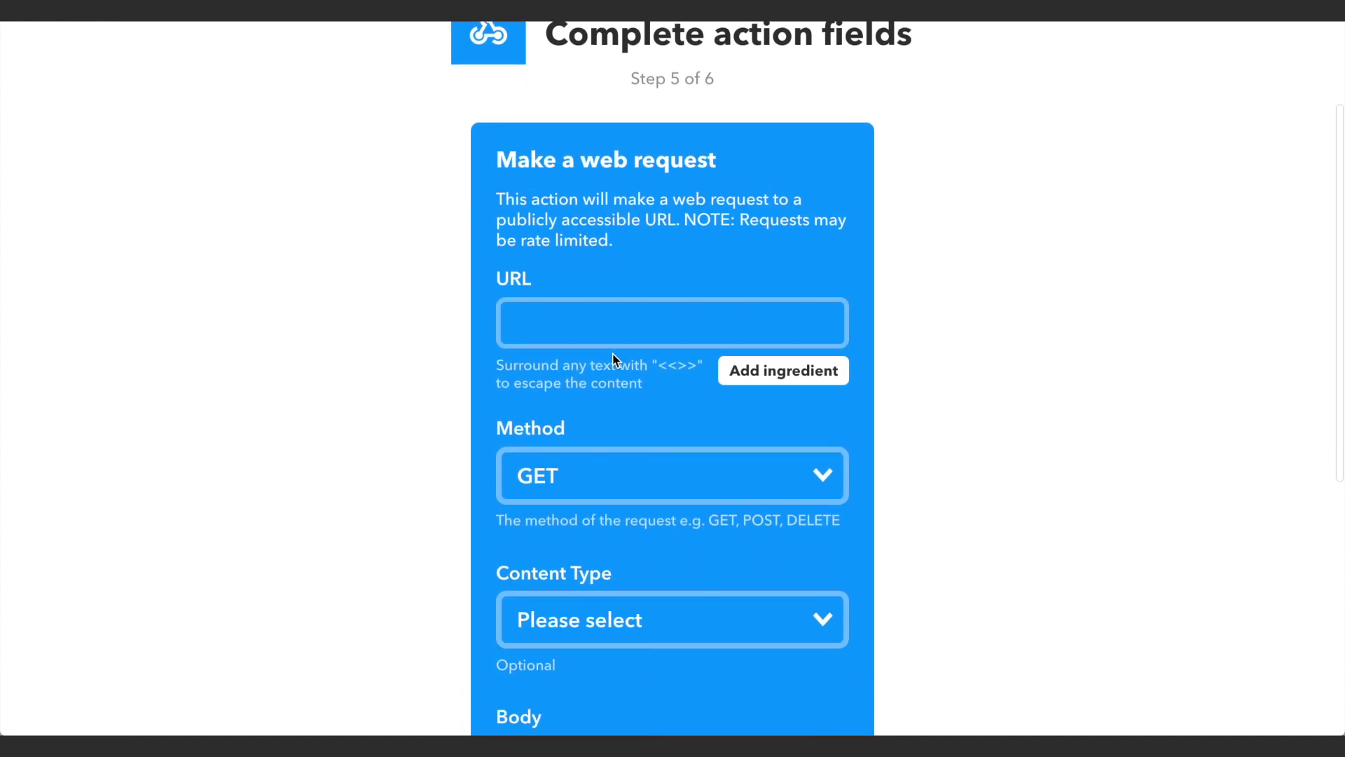
{"action": "left_click", "coordinate": [660, 323]}
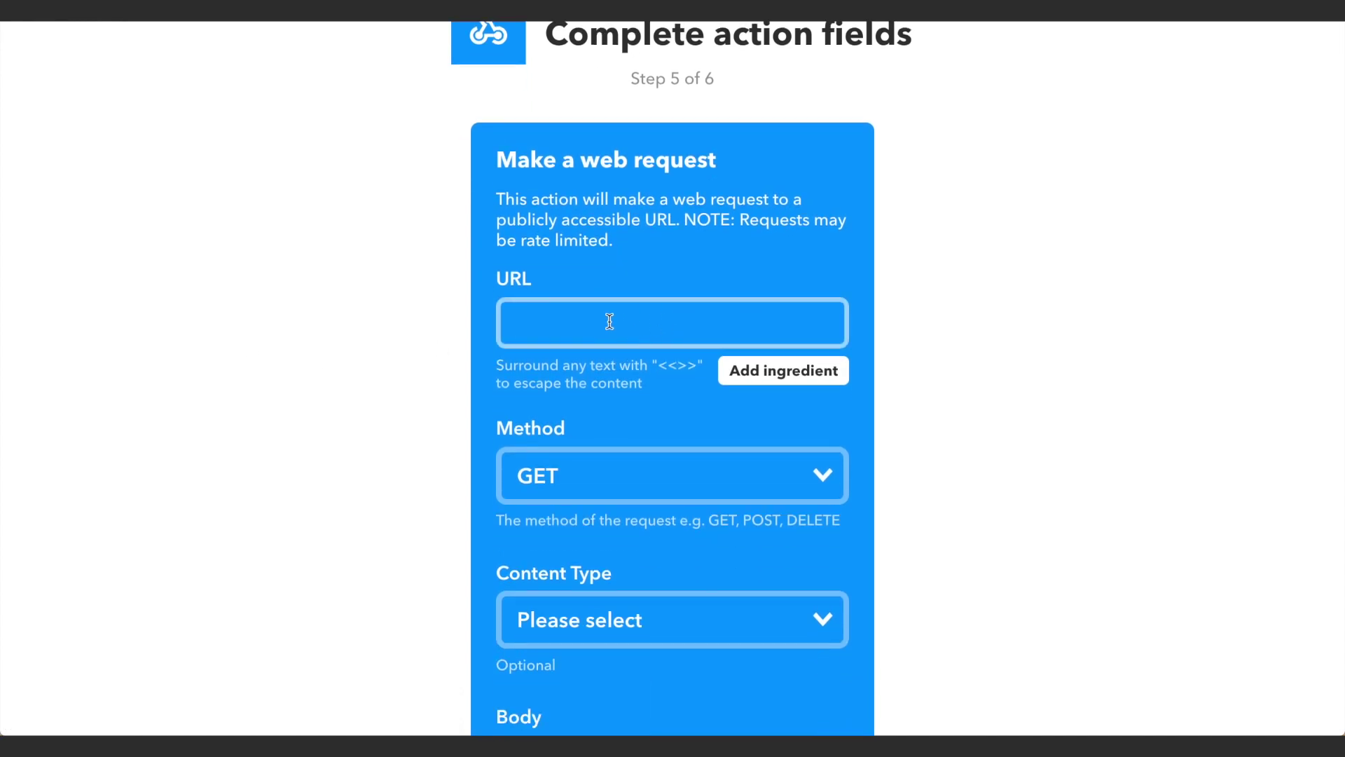
{"action": "key", "text": "ctrl+v"}
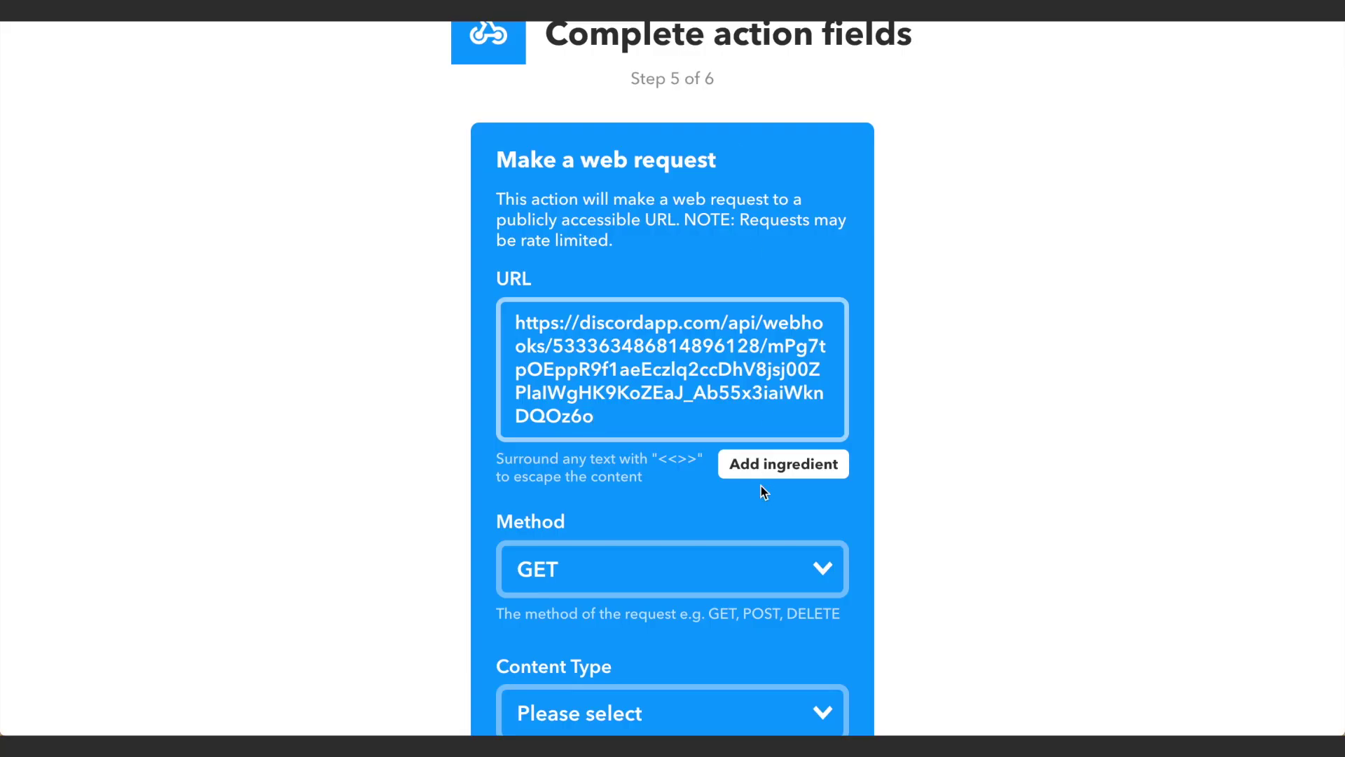
Step: Set the request method to POST and content type to application/json
{"action": "scroll", "coordinate": [760, 486], "scroll_direction": "down", "scroll_amount": 3}
{"action": "left_click", "coordinate": [770, 326]}
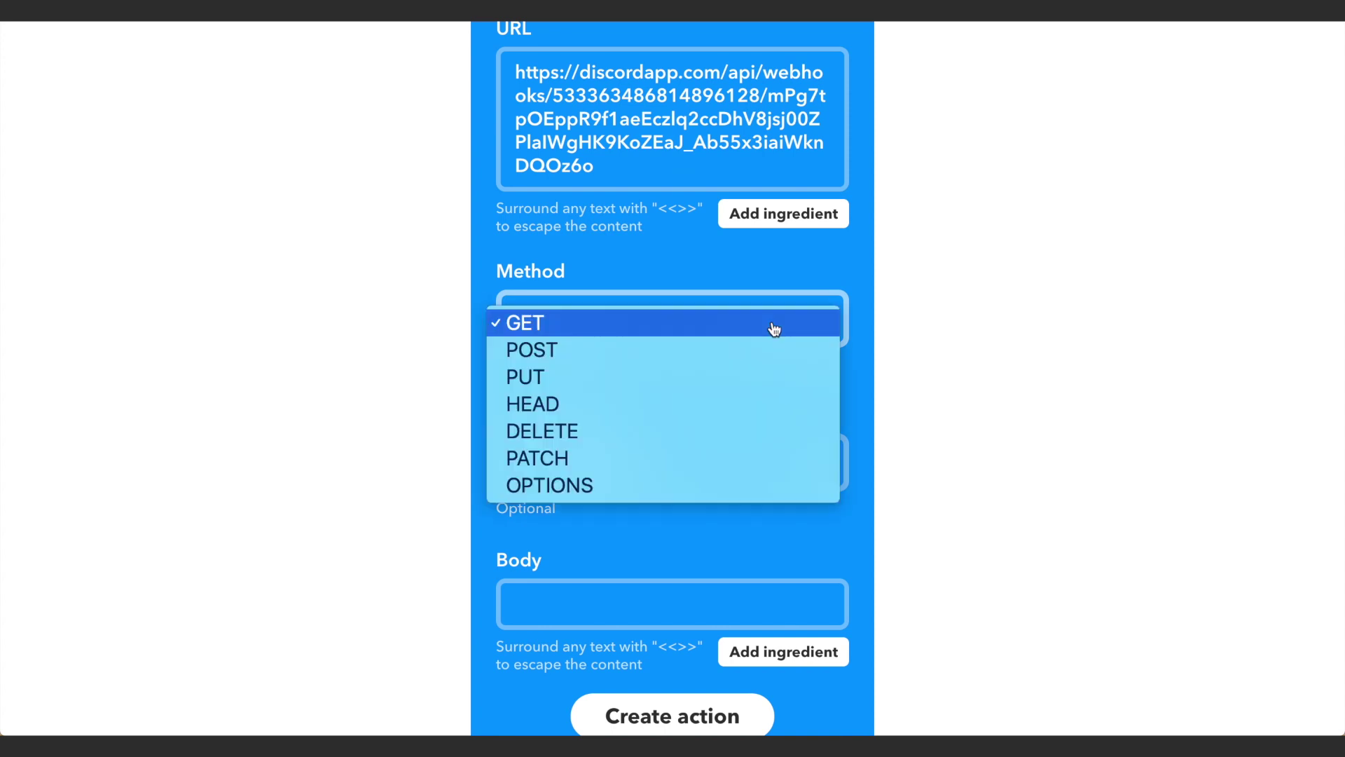
{"action": "left_click", "coordinate": [570, 350]}
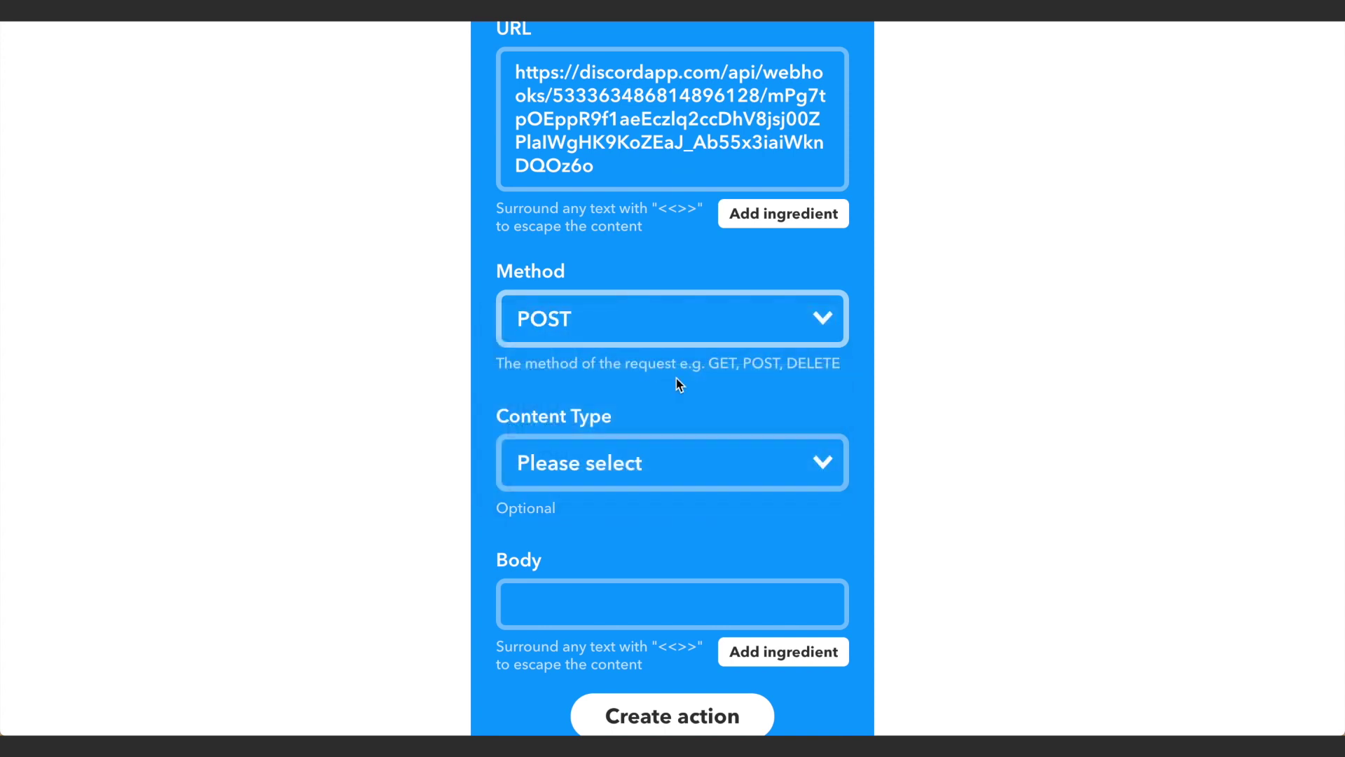
{"action": "scroll", "coordinate": [666, 332], "scroll_direction": "down", "scroll_amount": 2}
{"action": "left_click", "coordinate": [664, 329]}
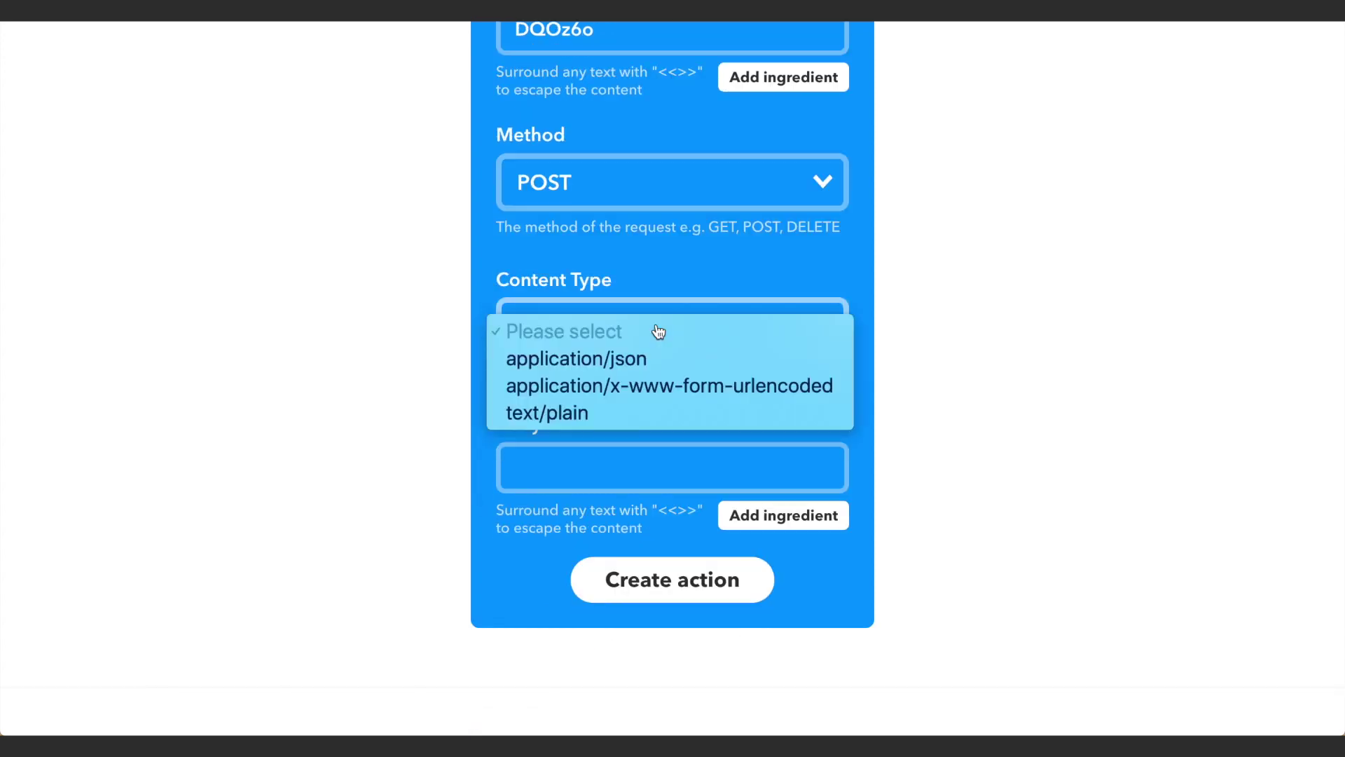
{"action": "left_click", "coordinate": [654, 363]}
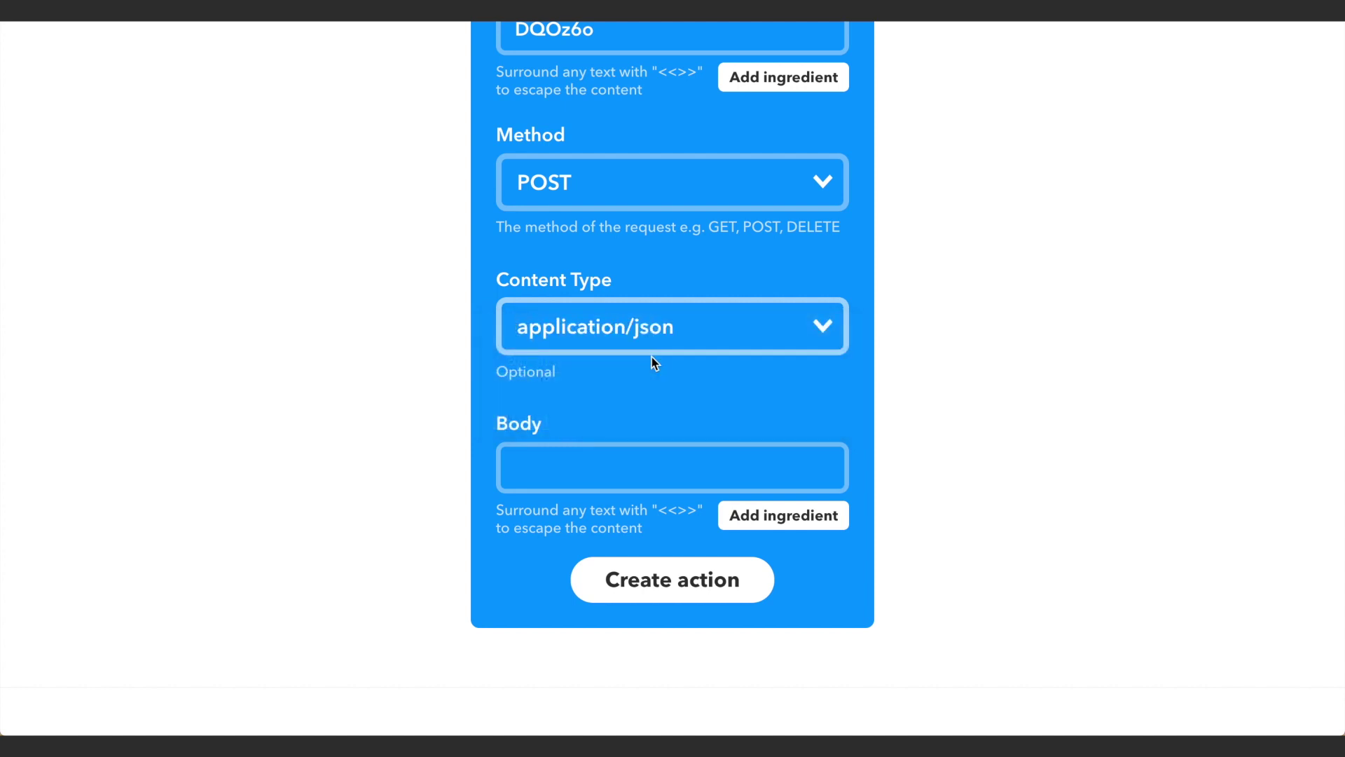
Step: Paste the JSON body containing the UserName, CreatedAt and LinkToTweet ingredients
{"action": "scroll", "coordinate": [679, 381], "scroll_direction": "down", "scroll_amount": 2}
{"action": "left_click", "coordinate": [545, 339]}
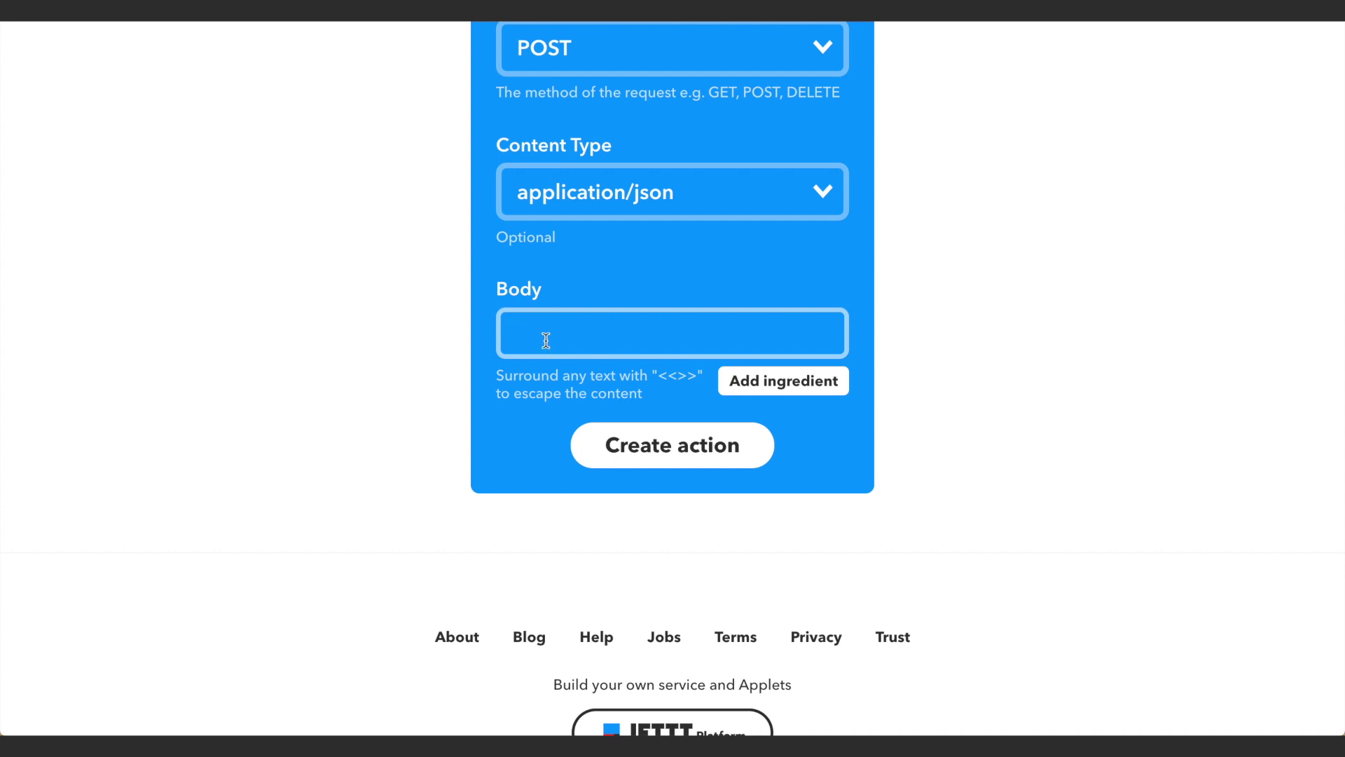
{"action": "type", "text": "{ \"username\":\"@andypngr tweeted\", \"content\":\"@{{UserName}} tweeted this at {{CreatedAt}}: {{LinkToTweet}}\" }"}
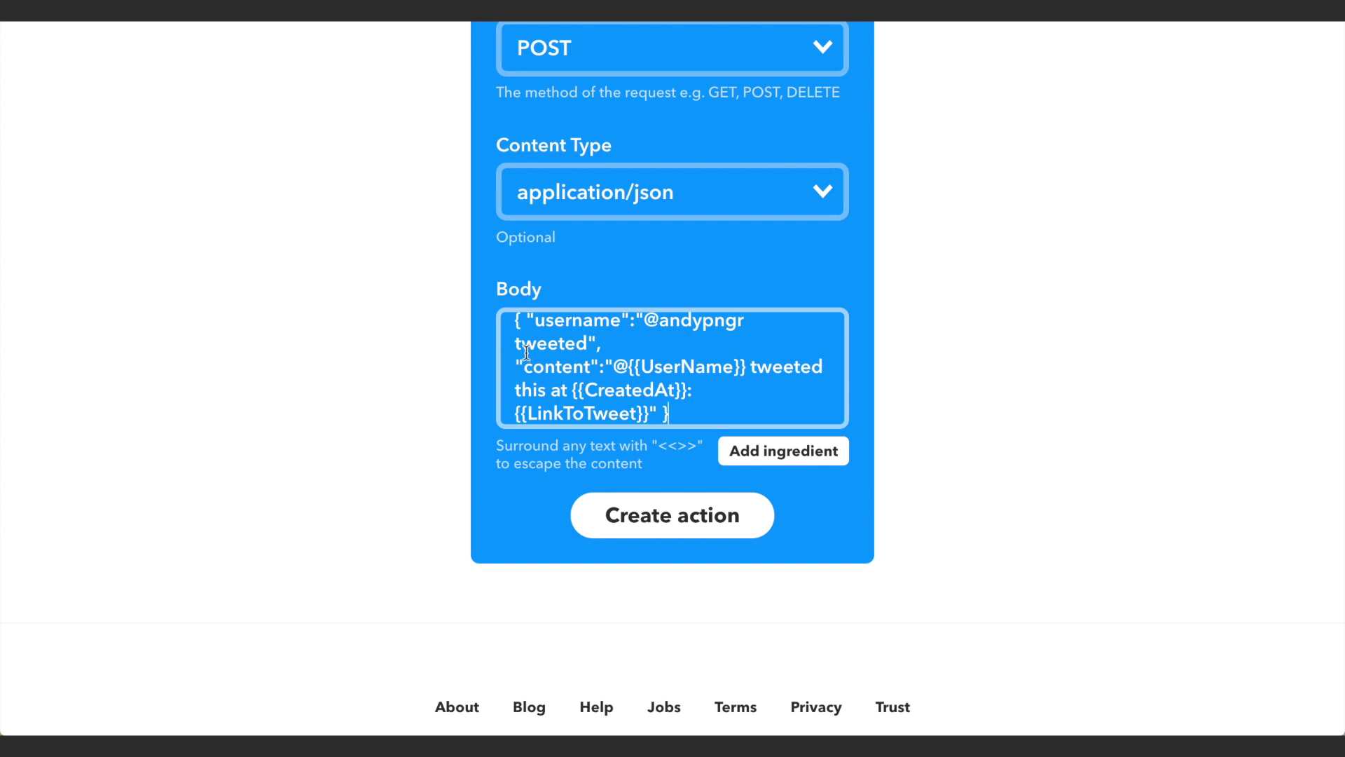
{"action": "mouse_move", "coordinate": [656, 322]}
{"action": "left_mouse_down"}
{"action": "mouse_move", "coordinate": [746, 323]}
{"action": "mouse_move", "coordinate": [666, 324]}
{"action": "left_mouse_up"}
{"action": "left_click", "coordinate": [857, 333]}
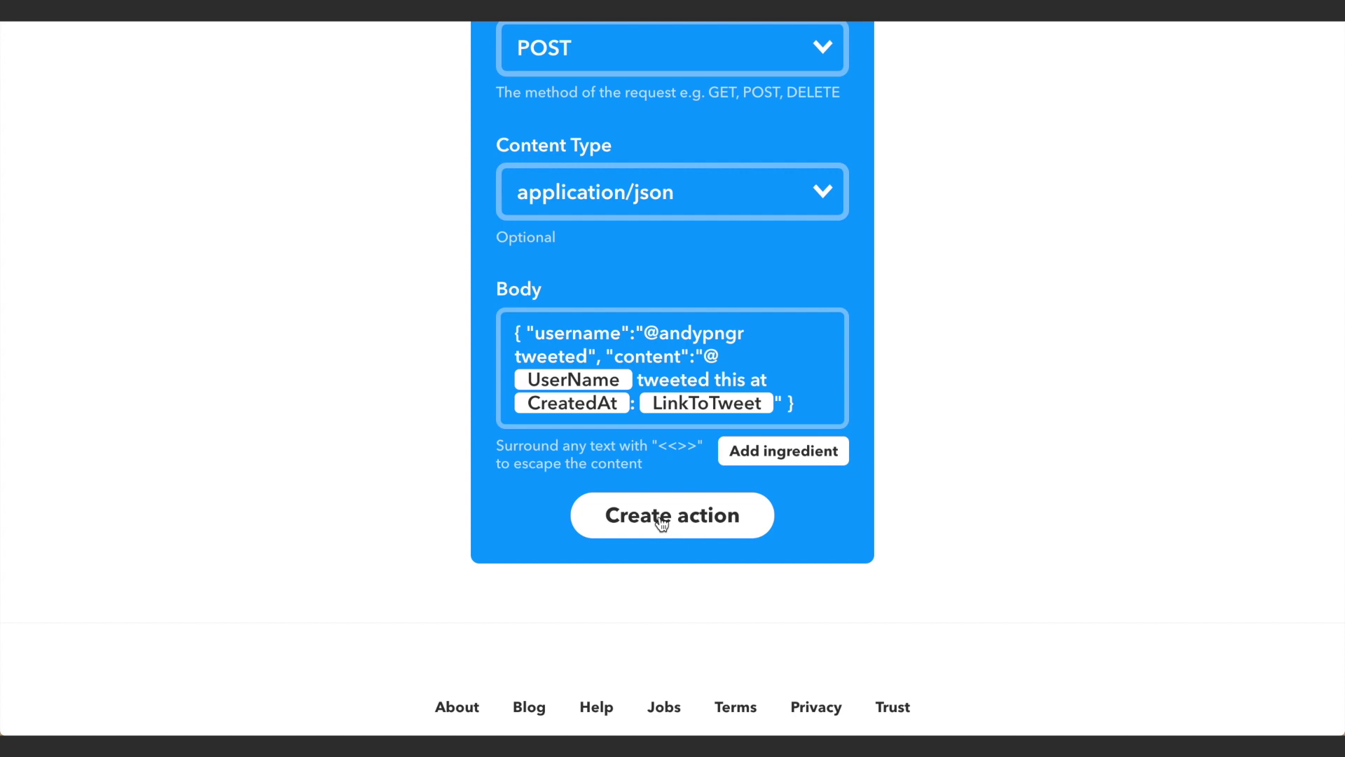
Step: Create the web request action, finish the applet with it switched on, and view My Applets
{"action": "left_click", "coordinate": [663, 524]}
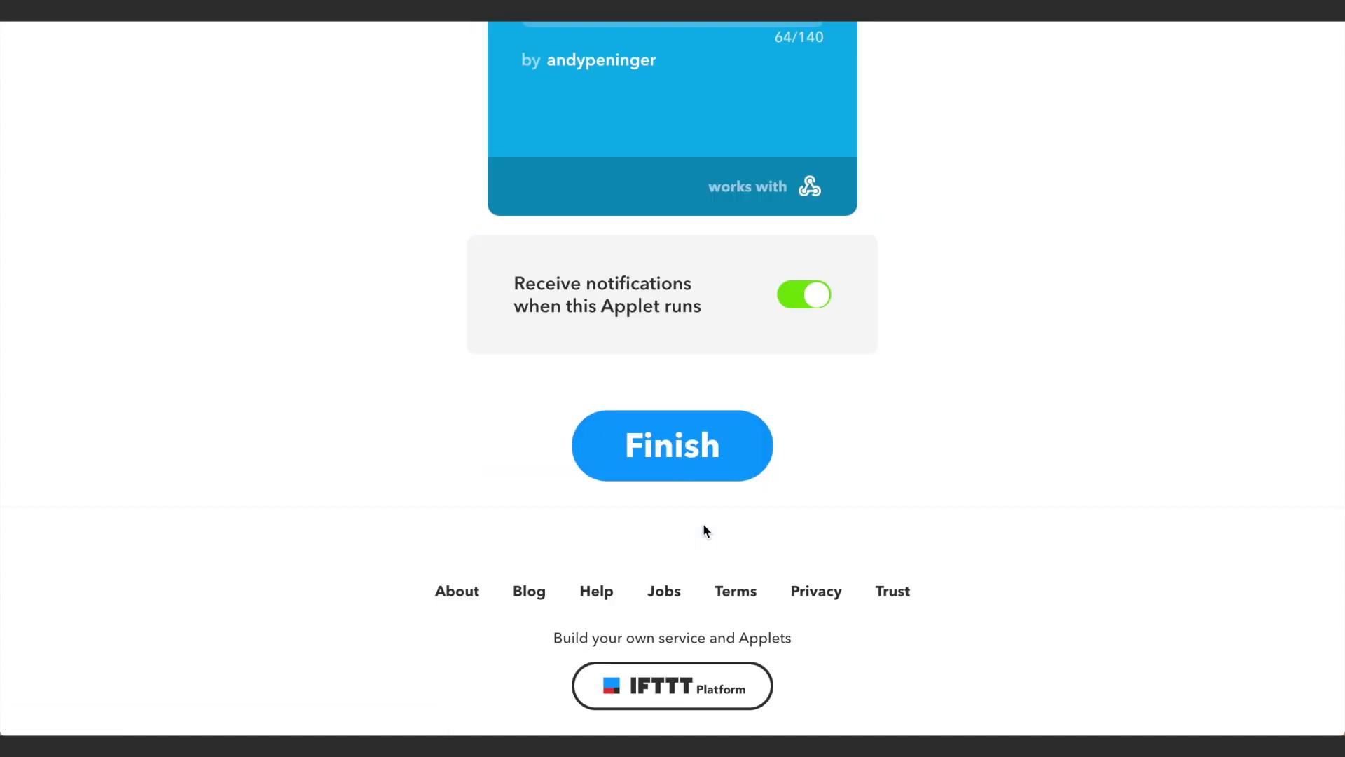
{"action": "scroll", "coordinate": [705, 530], "scroll_direction": "up", "scroll_amount": 3}
{"action": "left_click", "coordinate": [806, 521]}
{"action": "left_click", "coordinate": [827, 520]}
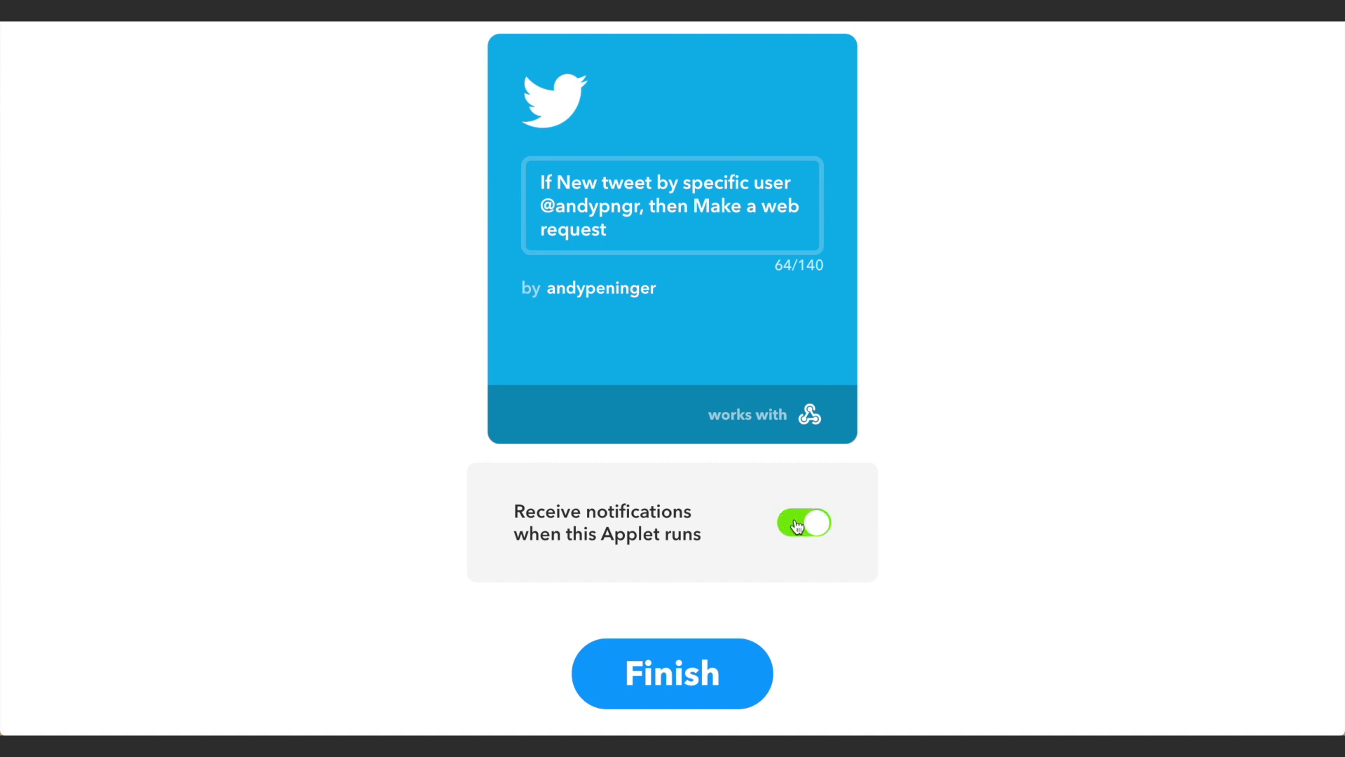
{"action": "left_click", "coordinate": [818, 522]}
{"action": "left_click", "coordinate": [791, 525]}
{"action": "left_click", "coordinate": [802, 524]}
{"action": "left_click", "coordinate": [819, 523]}
{"action": "left_click", "coordinate": [805, 525]}
{"action": "left_click", "coordinate": [691, 670]}
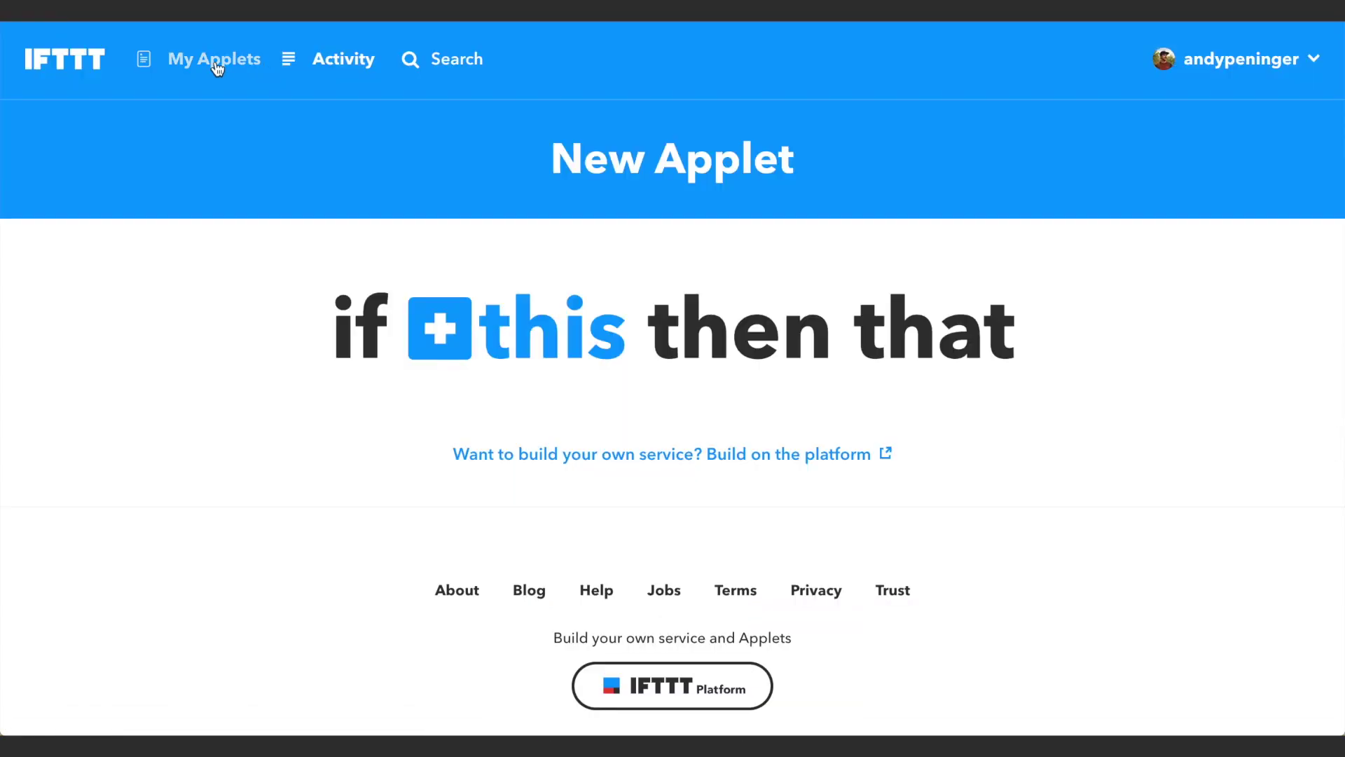
{"action": "left_click", "coordinate": [211, 66]}
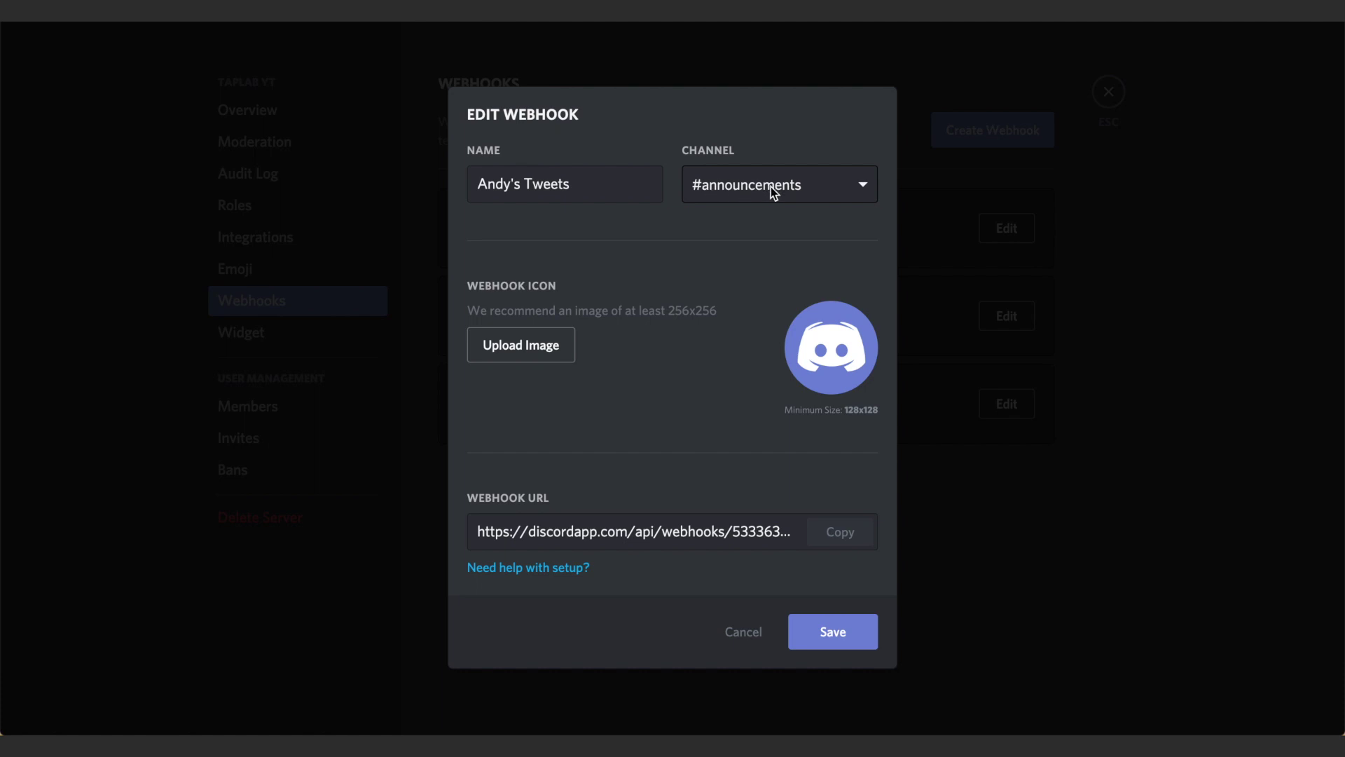
Step: Save the webhook with #announcements as its channel, then open the #announcements channel
{"action": "left_click", "coordinate": [865, 186]}
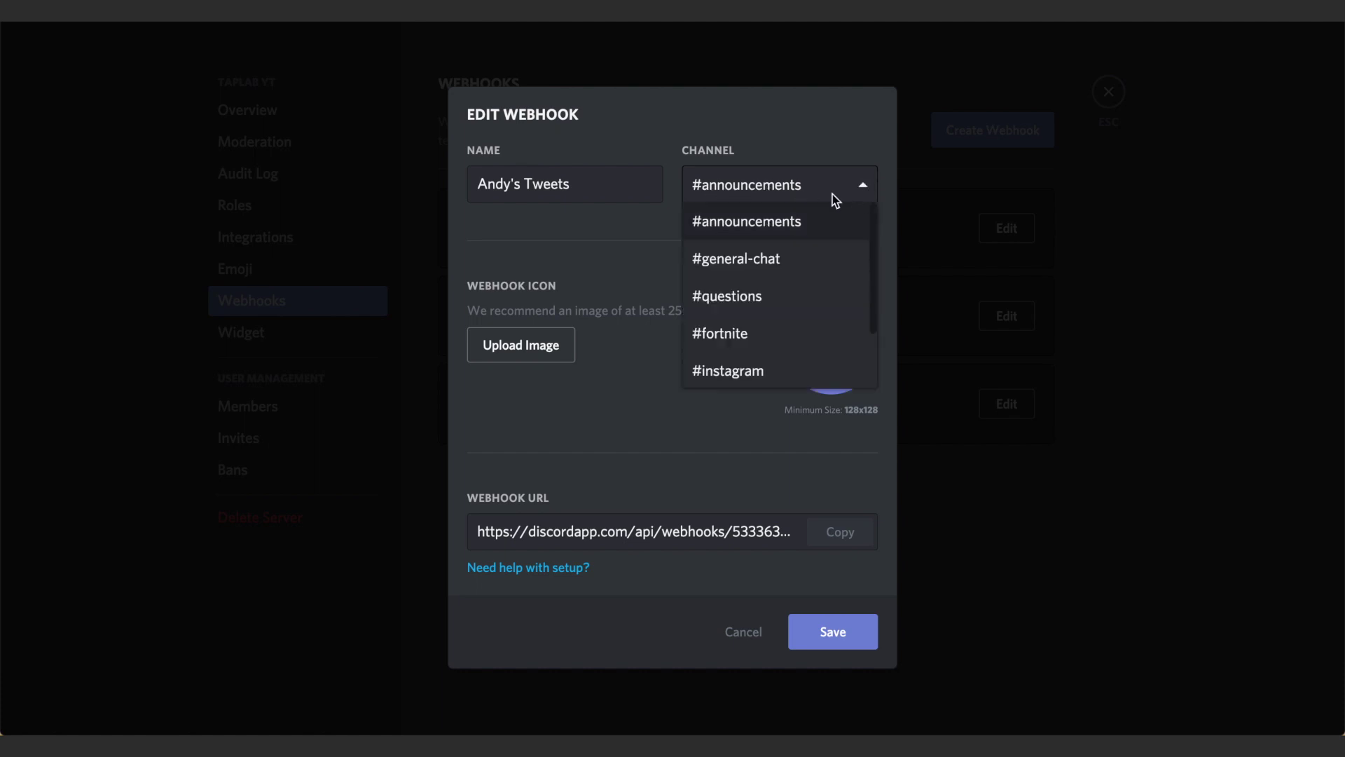
{"action": "scroll", "coordinate": [766, 285], "scroll_direction": "down", "scroll_amount": 2}
{"action": "scroll", "coordinate": [769, 283], "scroll_direction": "up", "scroll_amount": 2}
{"action": "left_click", "coordinate": [862, 198]}
{"action": "left_click", "coordinate": [852, 631]}
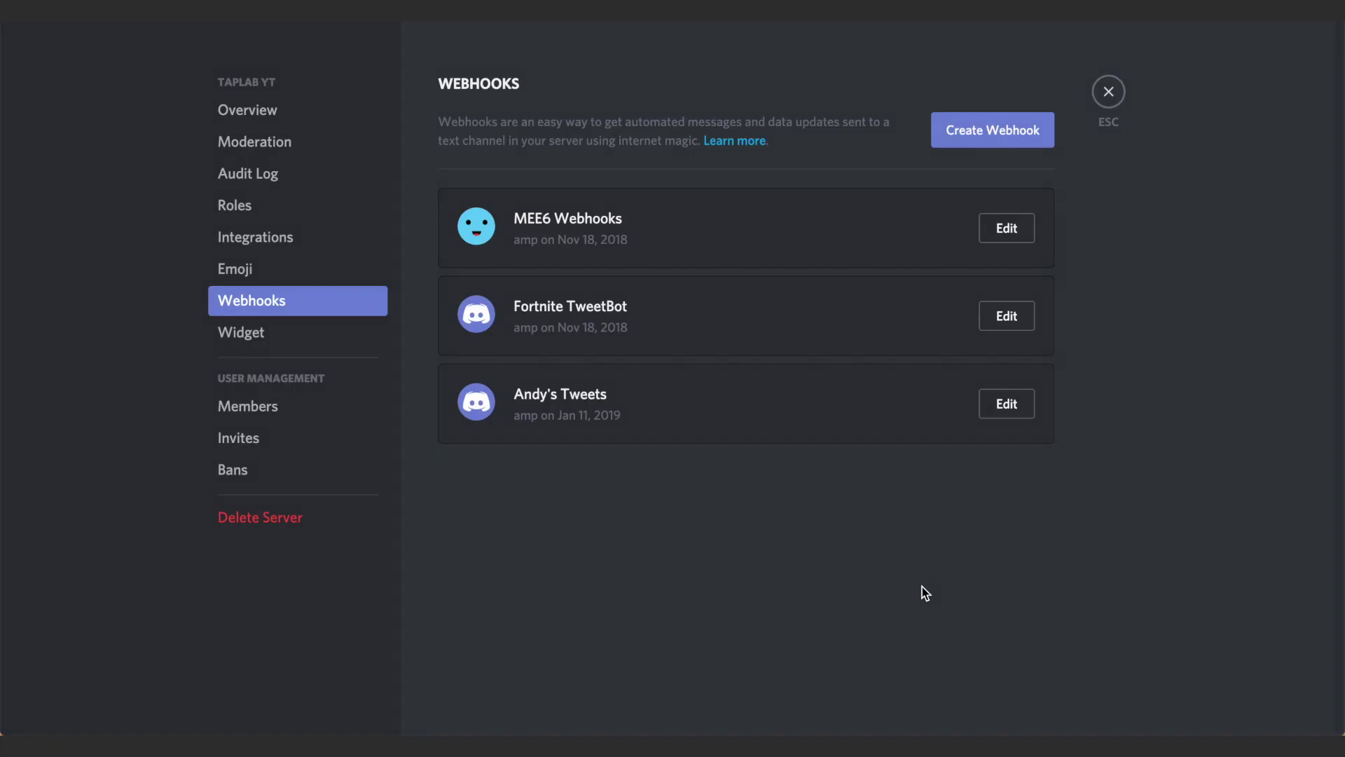
{"action": "left_click", "coordinate": [1108, 91]}
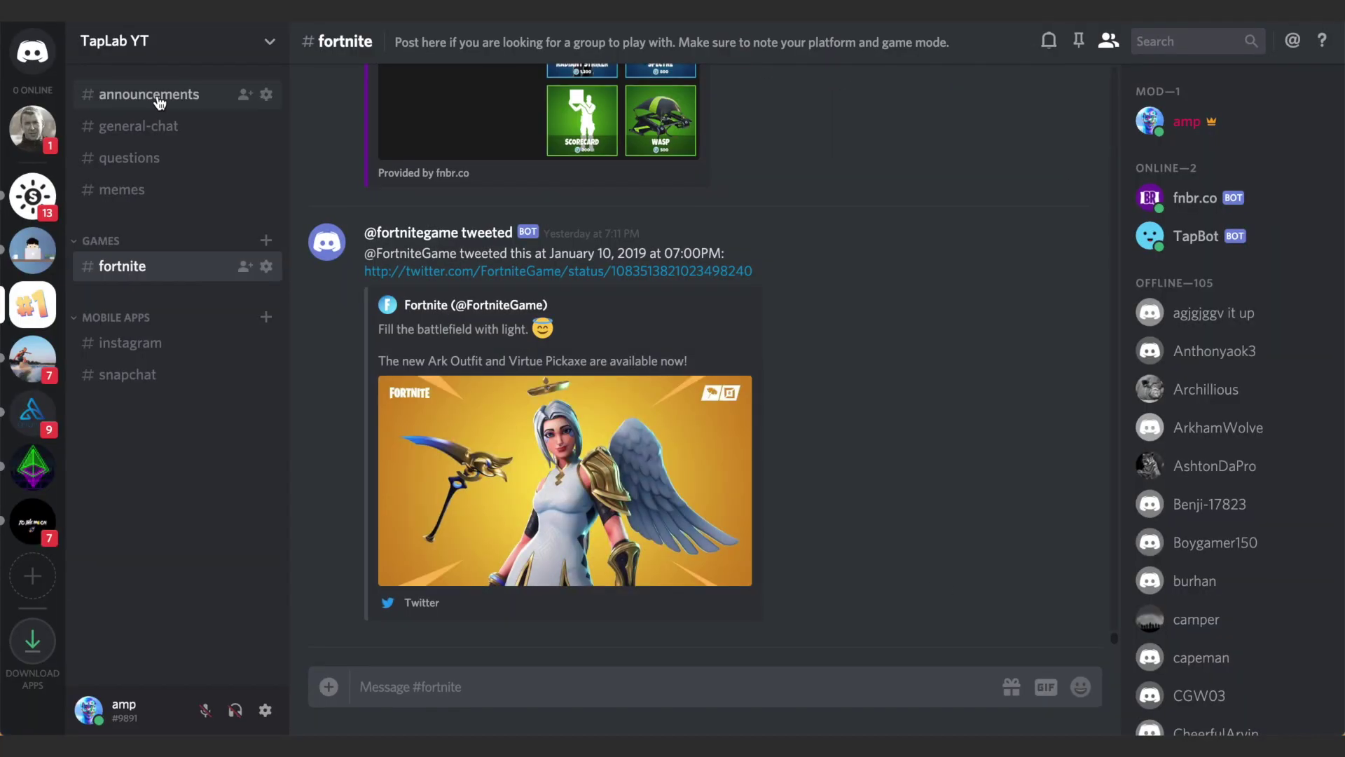
{"action": "left_click", "coordinate": [160, 98]}
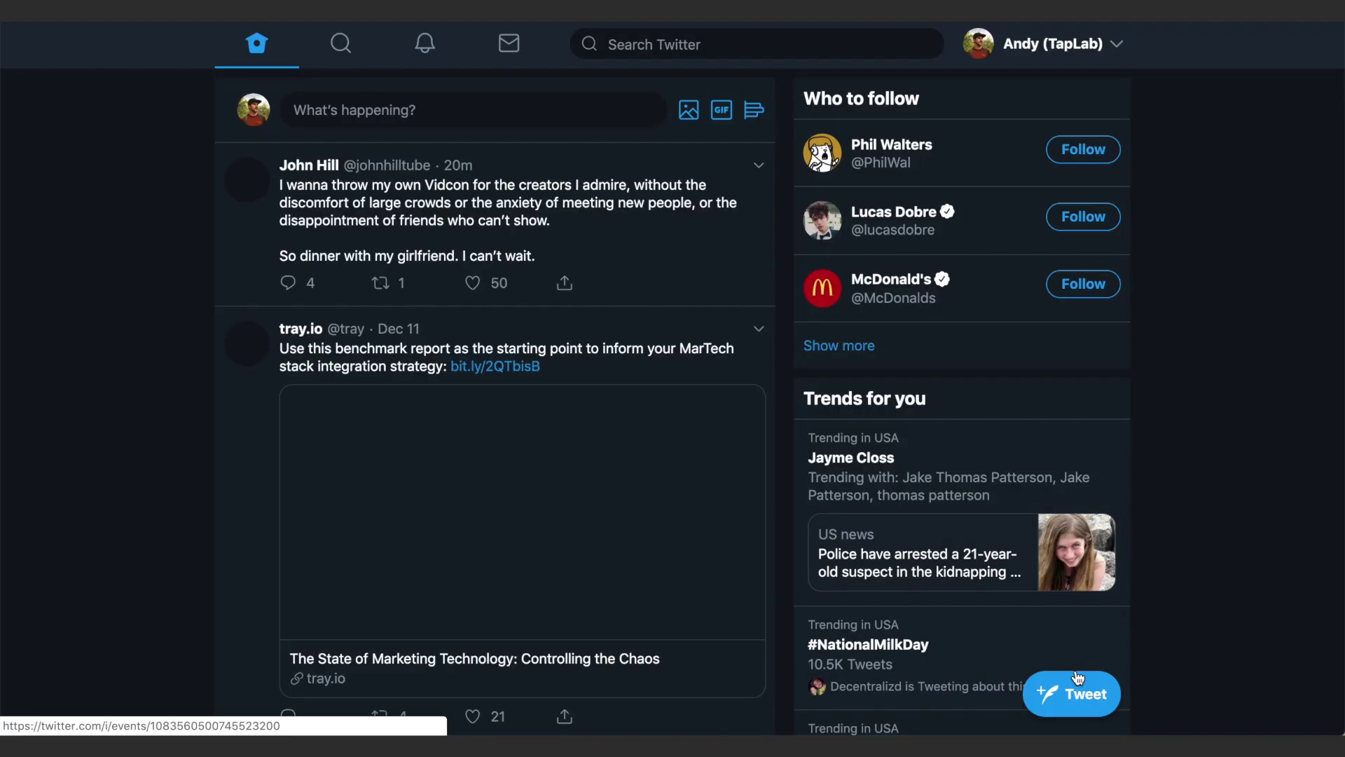
Step: Compose and post the tweet 'this is a discord test' from the Twitter home feed
{"action": "left_click", "coordinate": [1078, 678]}
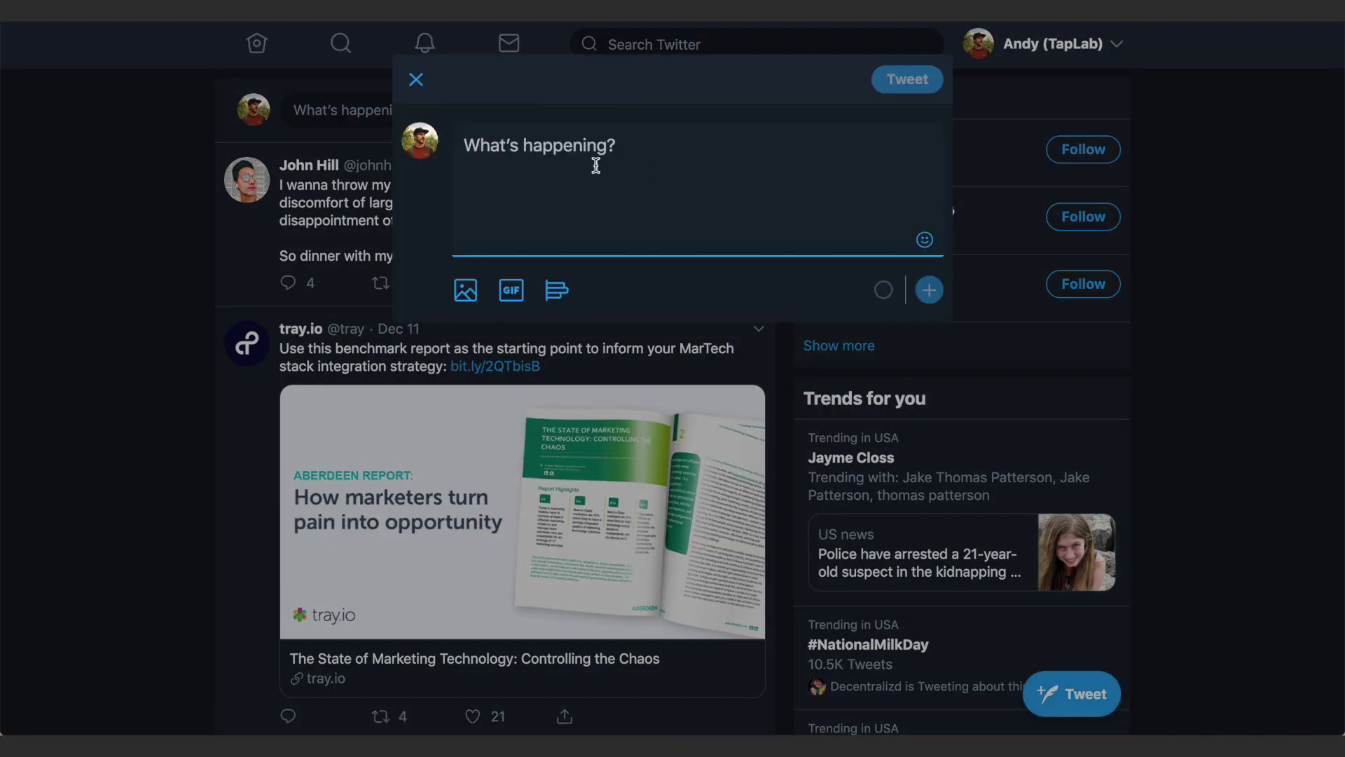
{"action": "type", "text": "this is a "}
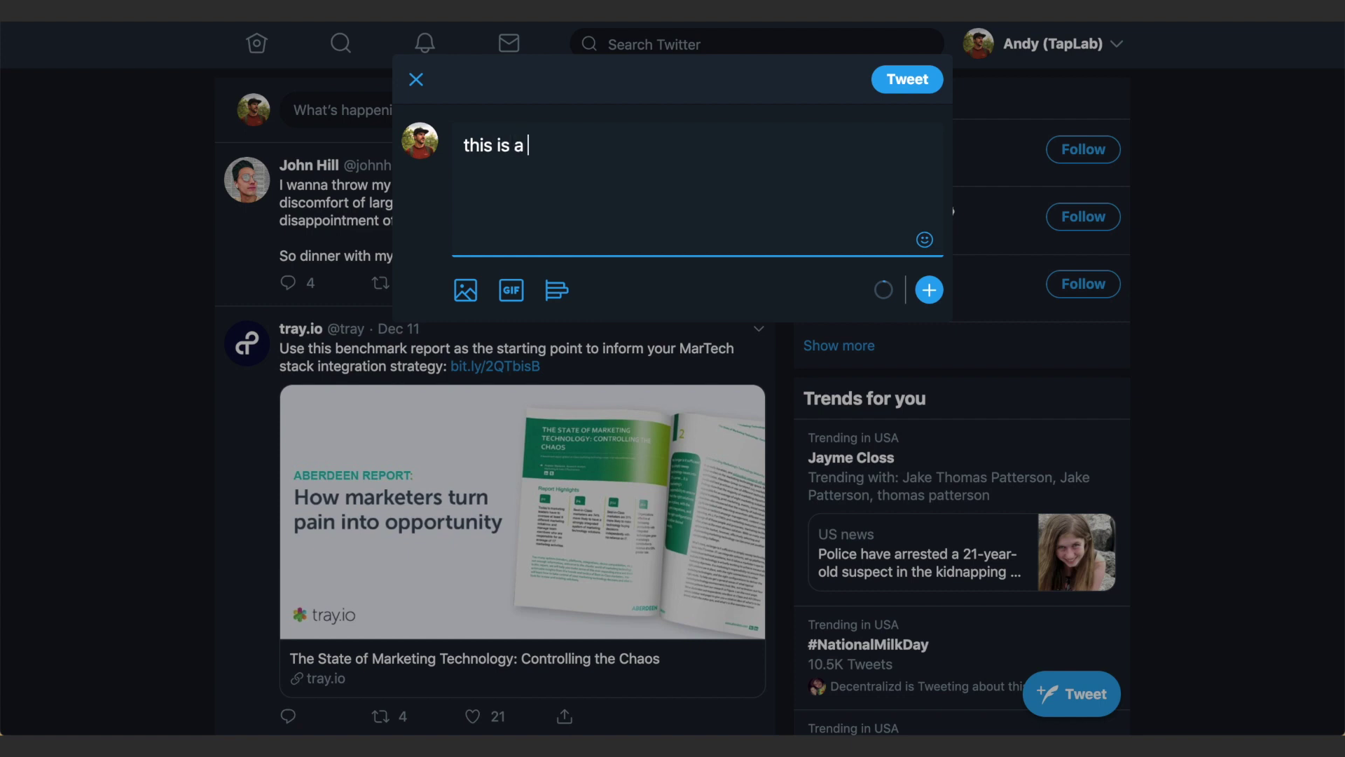
{"action": "type", "text": "disct"}
{"action": "key", "text": "BackSpace"}
{"action": "key", "text": "BackSpace"}
{"action": "type", "text": "ord test"}
{"action": "left_click", "coordinate": [881, 83]}
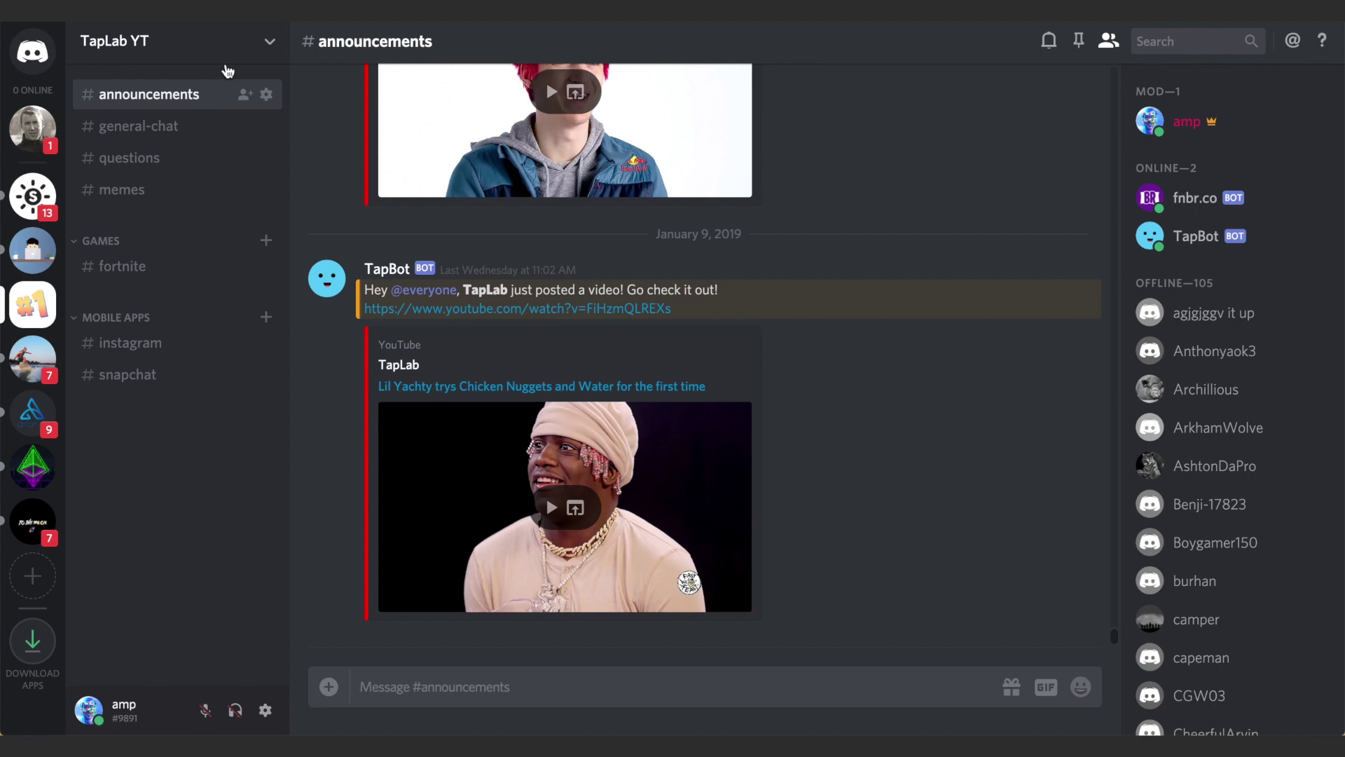
Step: Select the 'this is a discord test' text in the bot's post and mark the message read
{"action": "scroll", "coordinate": [335, 133], "scroll_direction": "up", "scroll_amount": 1}
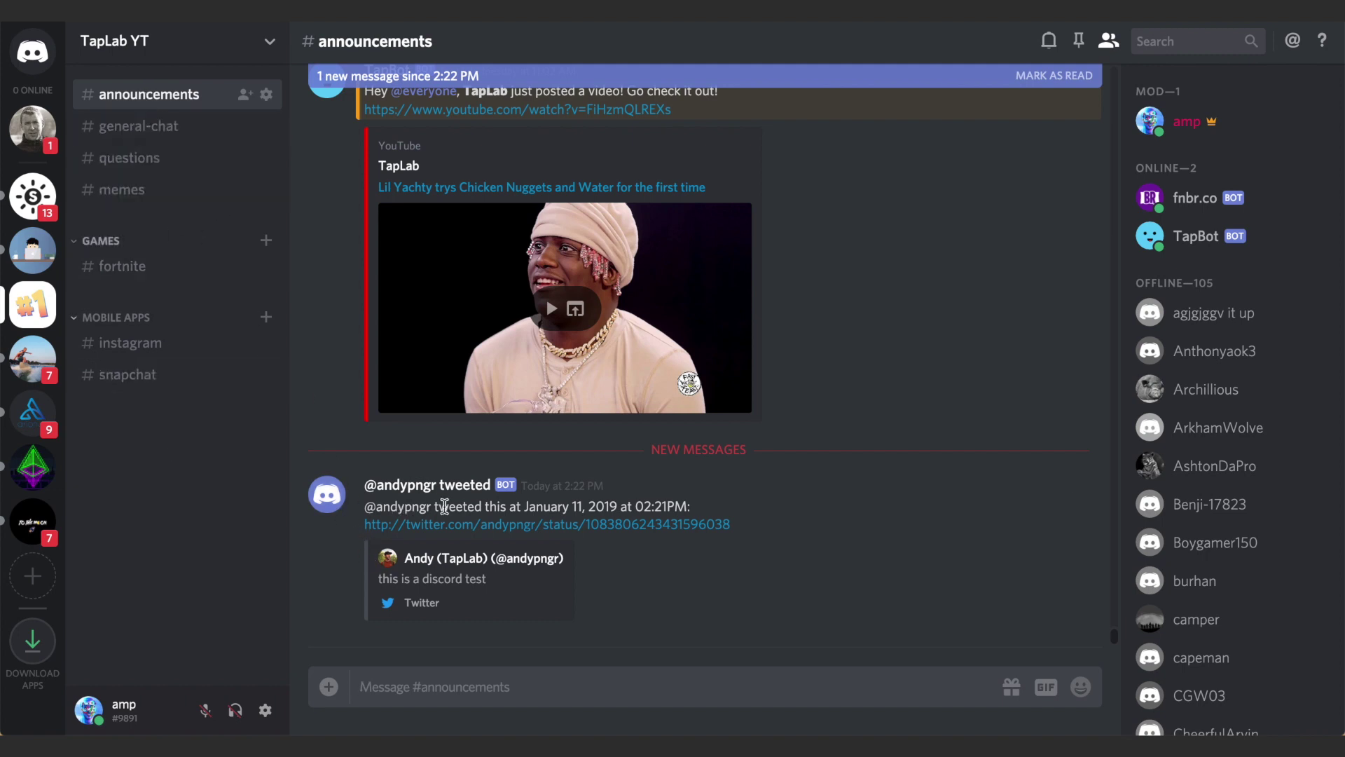
{"action": "left_click_drag", "start_coordinate": [378, 578], "coordinate": [513, 589]}
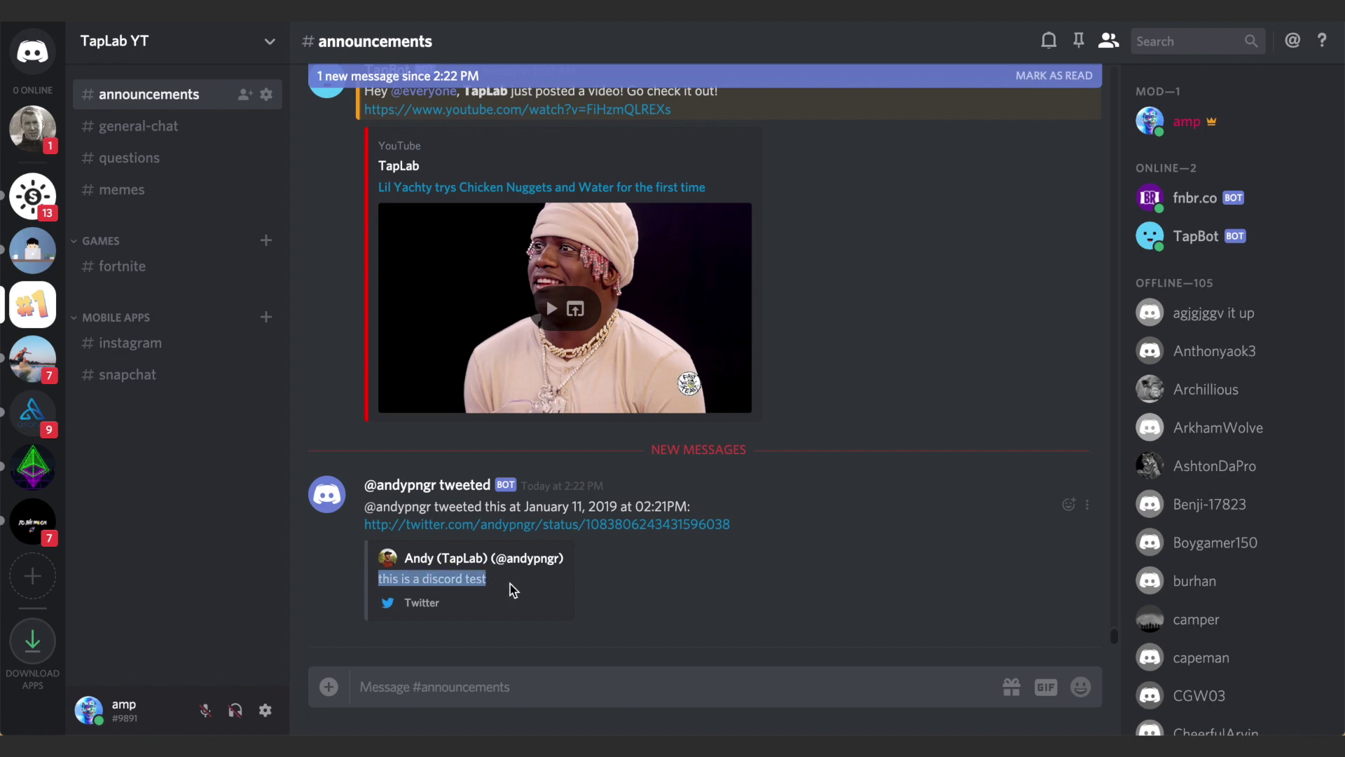
{"action": "left_click", "coordinate": [626, 575]}
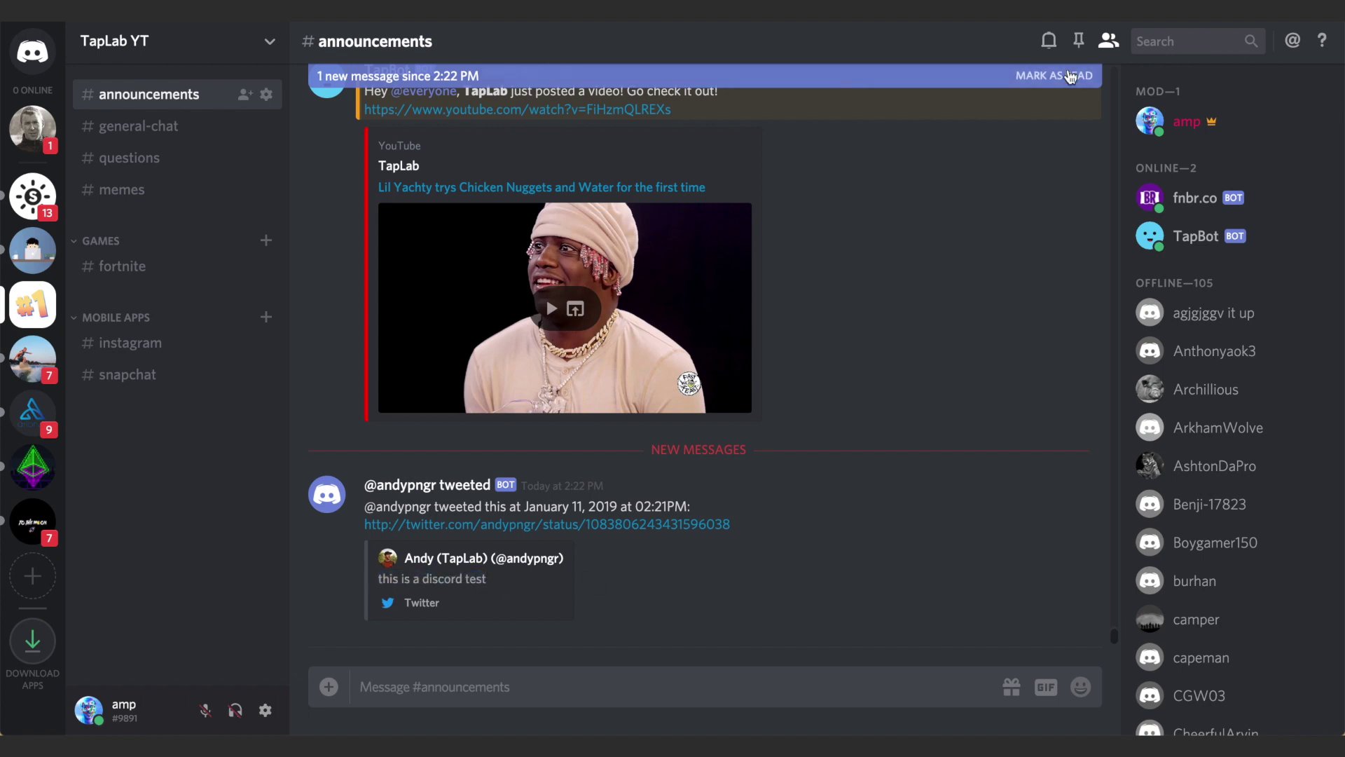
{"action": "left_click", "coordinate": [1054, 75]}
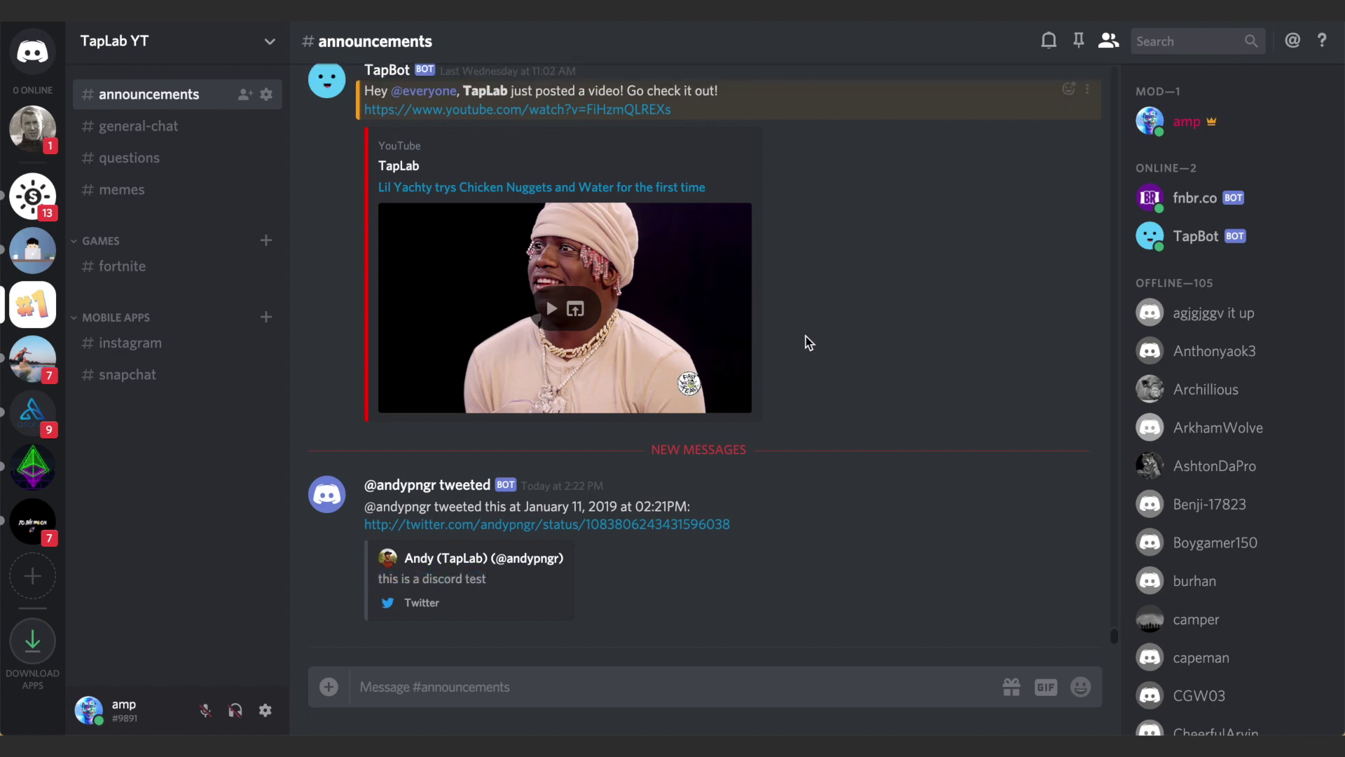